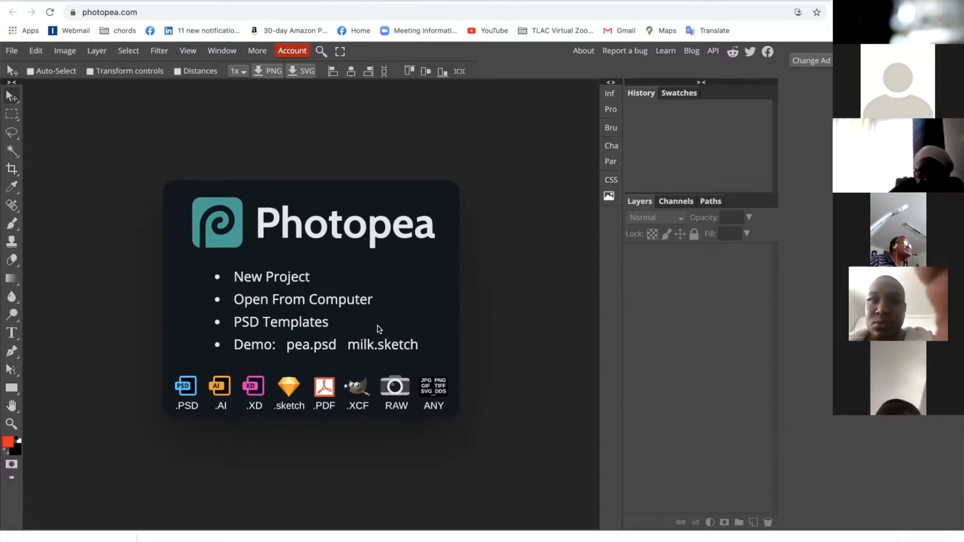
- Create a new project from the A5 print preset, 148 x 210 mm at 300 DPI with a white background
click(286, 277)
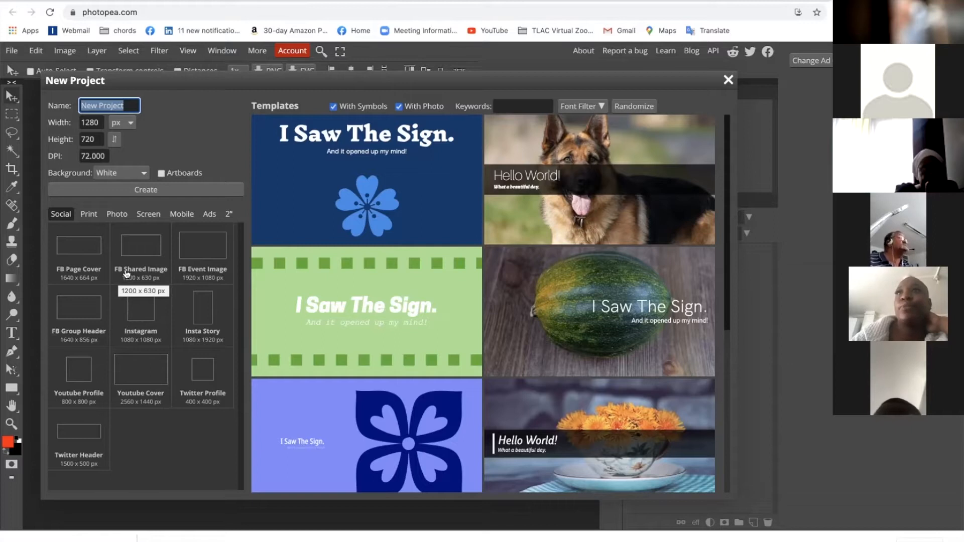
click(90, 215)
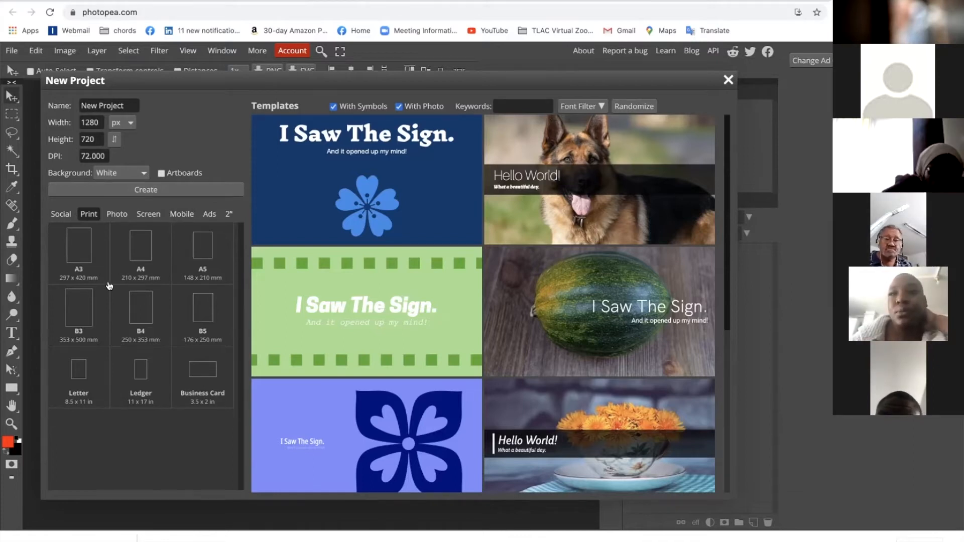
click(205, 245)
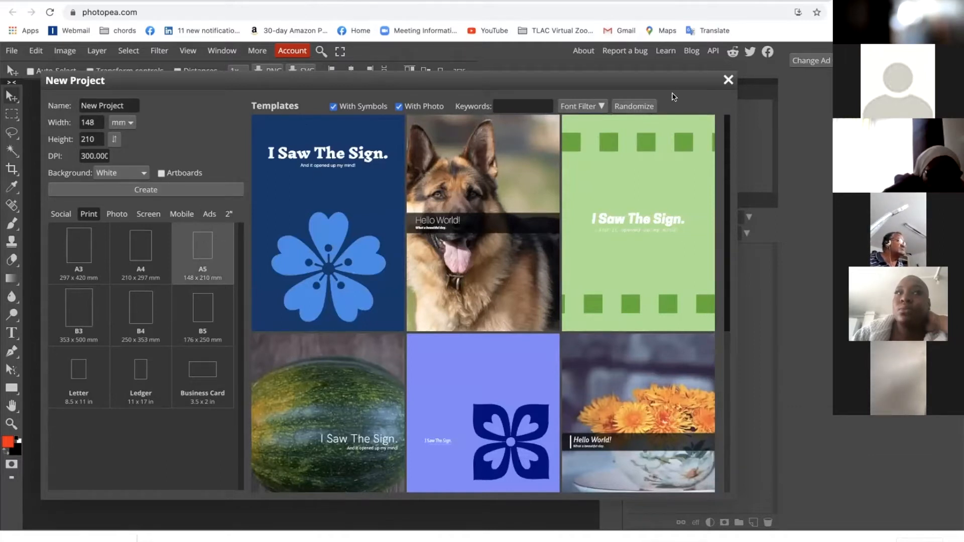
drag(673, 80, 677, 49)
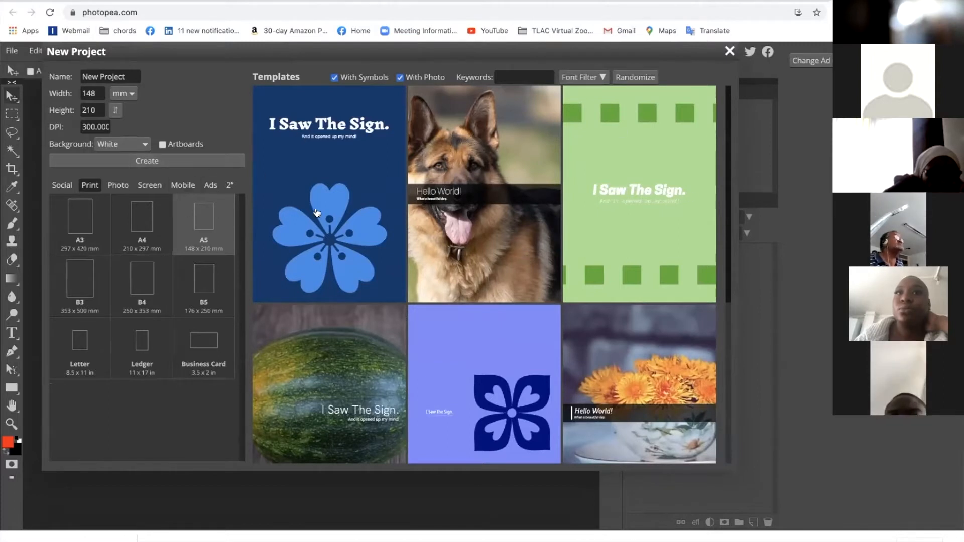
click(157, 162)
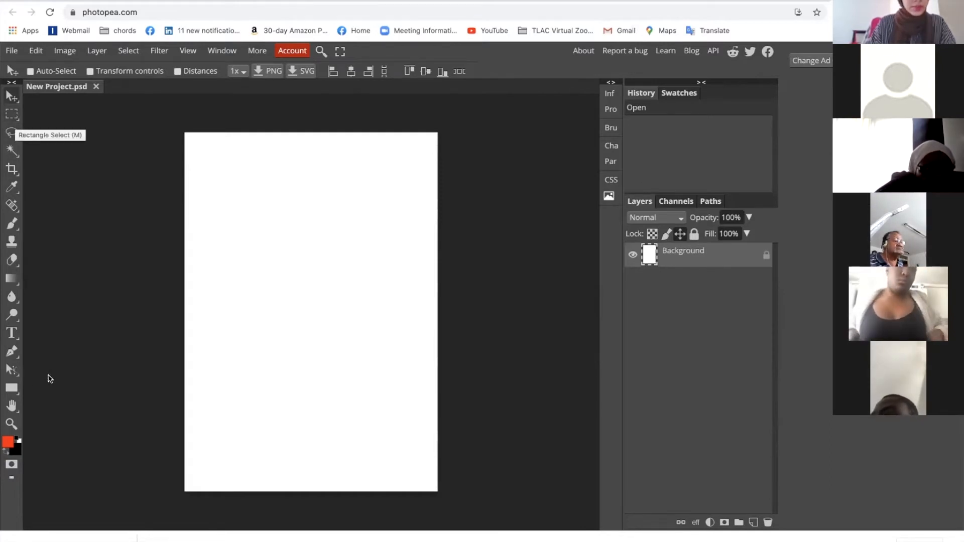
click(11, 388)
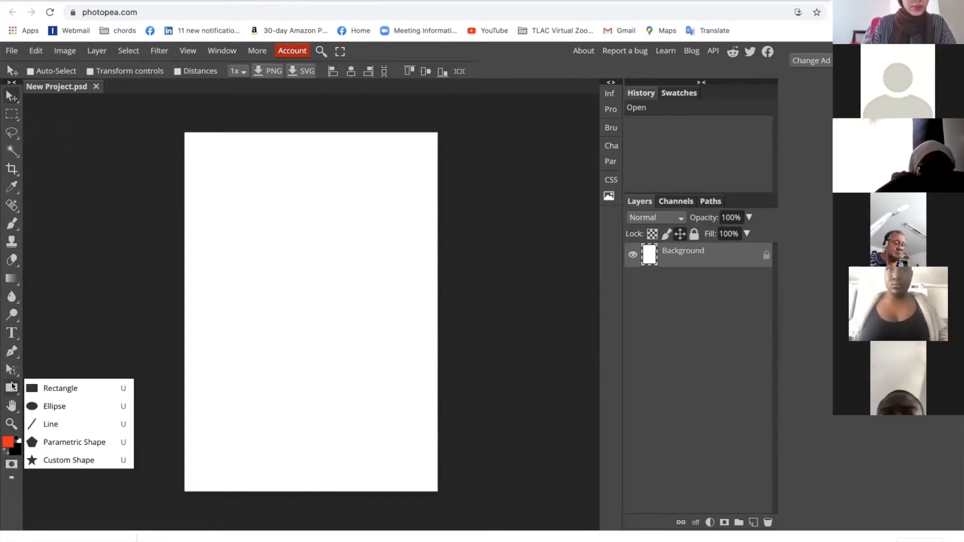
click(59, 387)
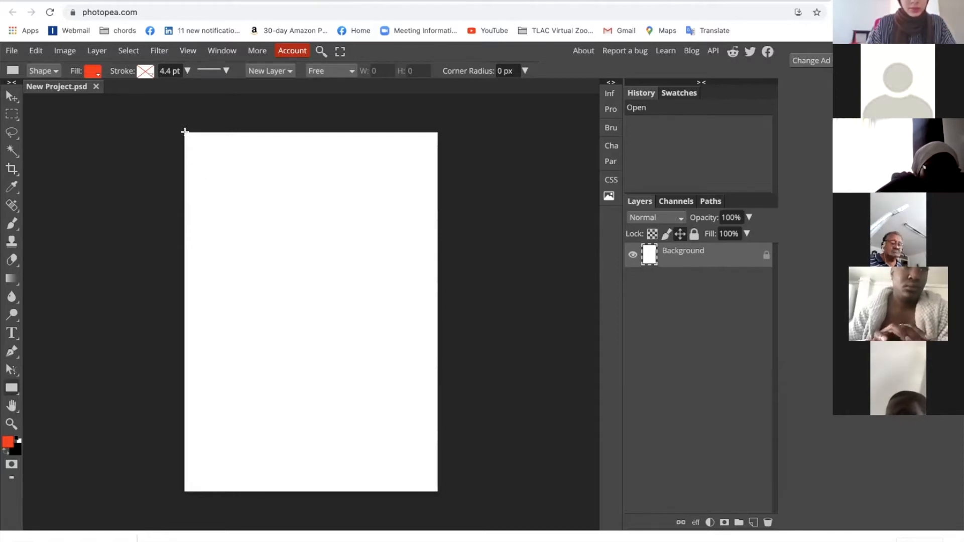
drag(183, 132, 436, 477)
drag(437, 487, 436, 488)
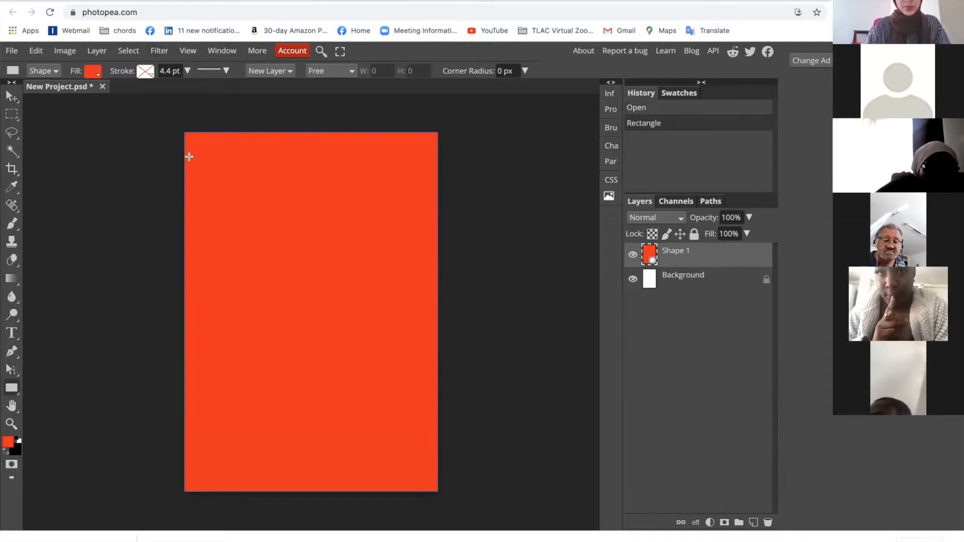
key(v)
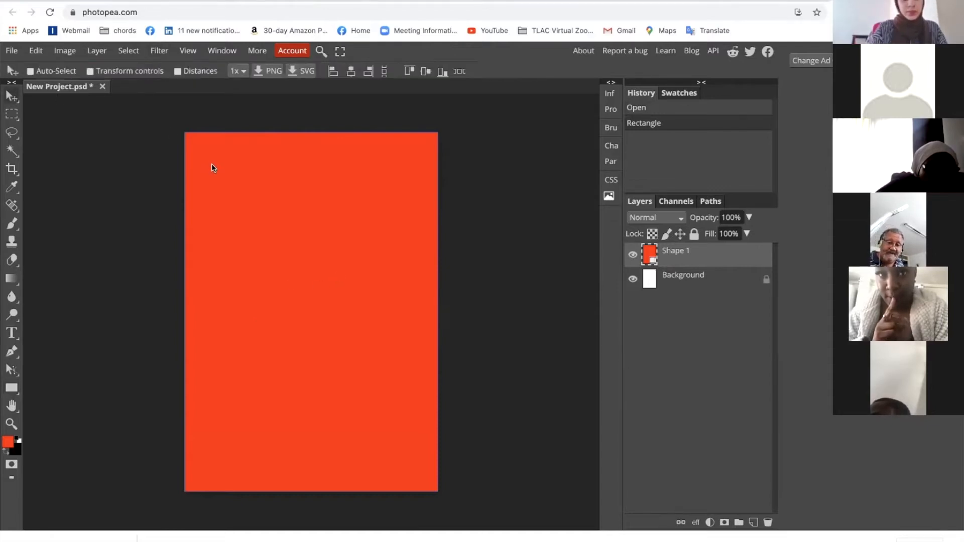
key(Delete)
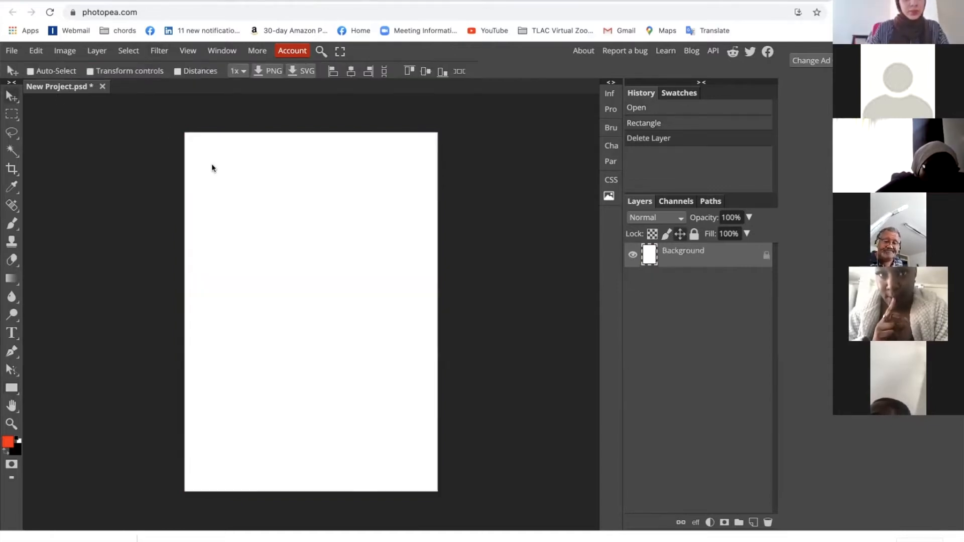
- Draw a red rectangle covering the whole page, about 1750 by 2480 px
click(12, 388)
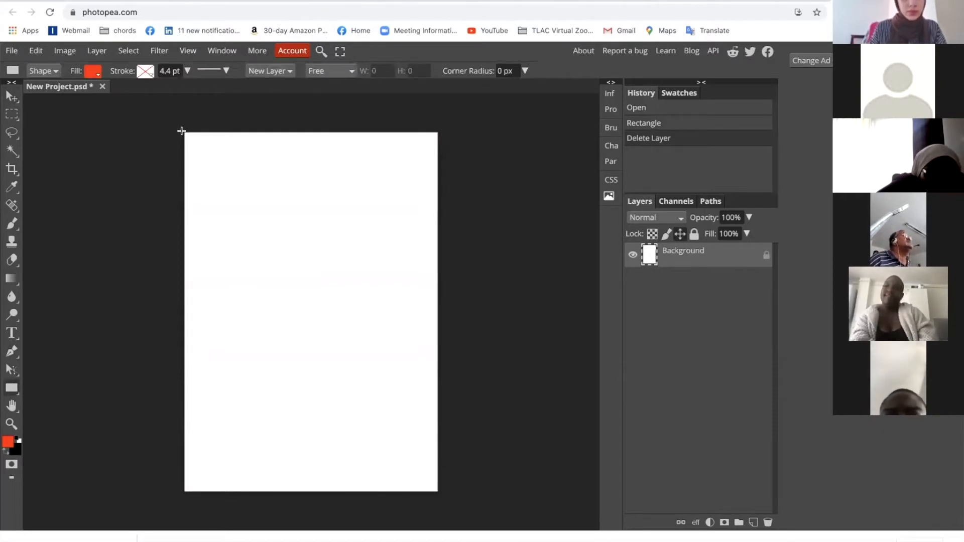
drag(181, 132, 437, 488)
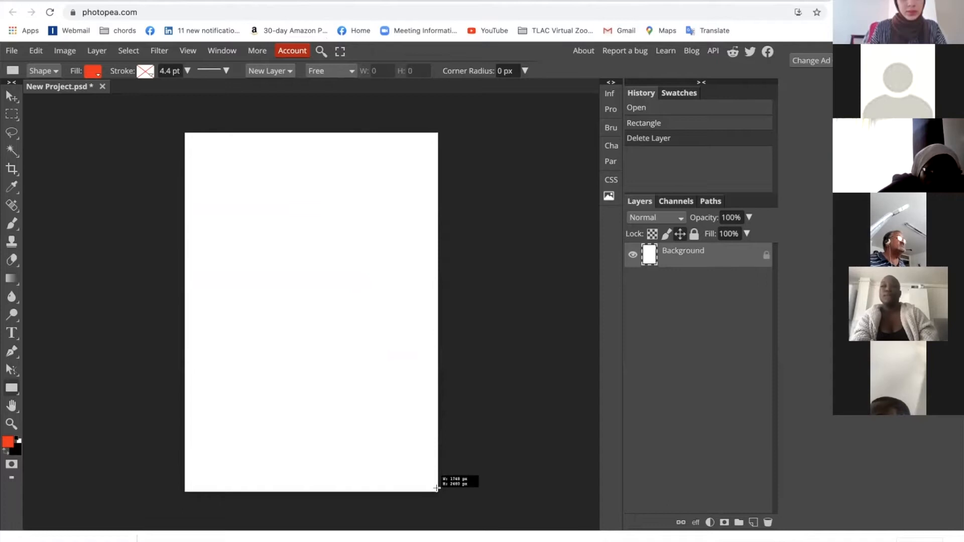
drag(437, 489, 436, 488)
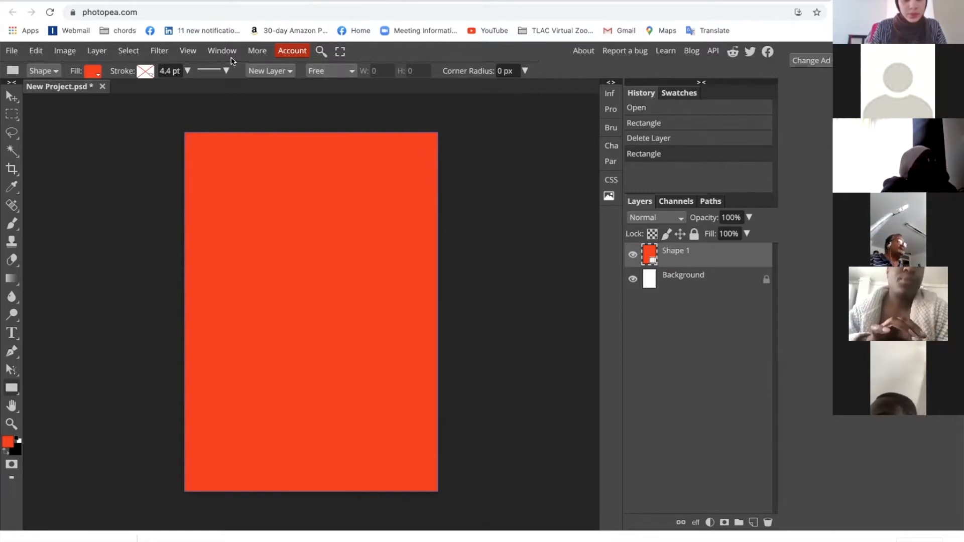
- Try a gradient fill and several solid colours, including green, magenta, black, white, gray and red, on the page rectangle
click(94, 74)
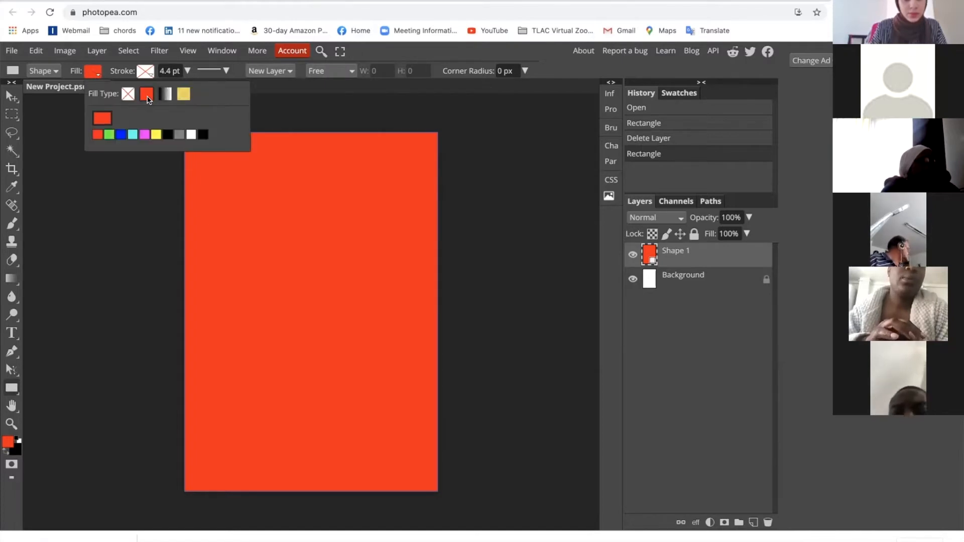
click(167, 96)
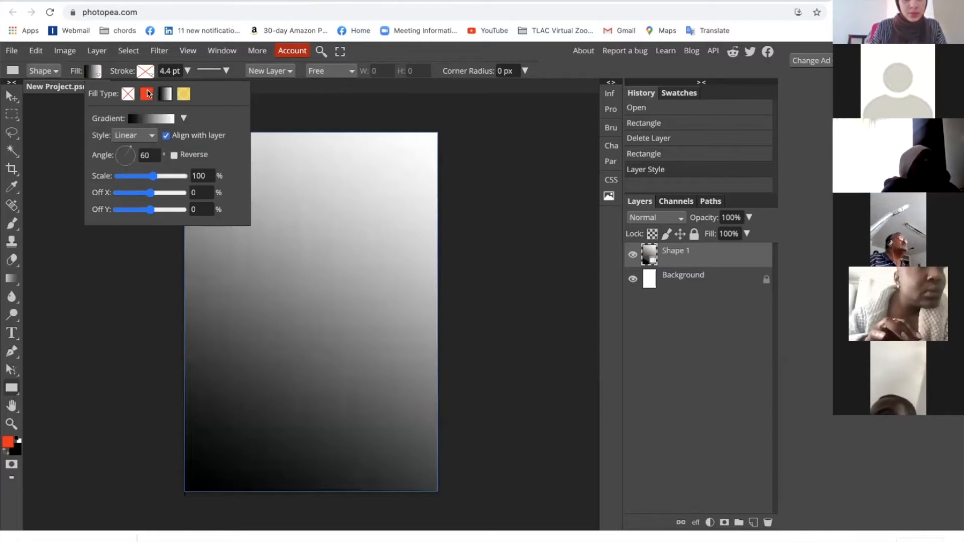
click(147, 94)
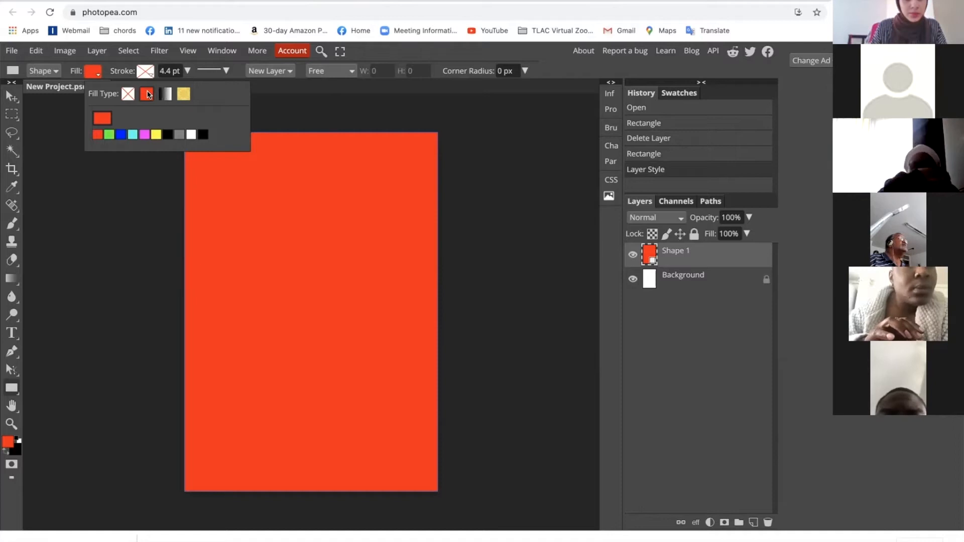
click(113, 136)
click(143, 136)
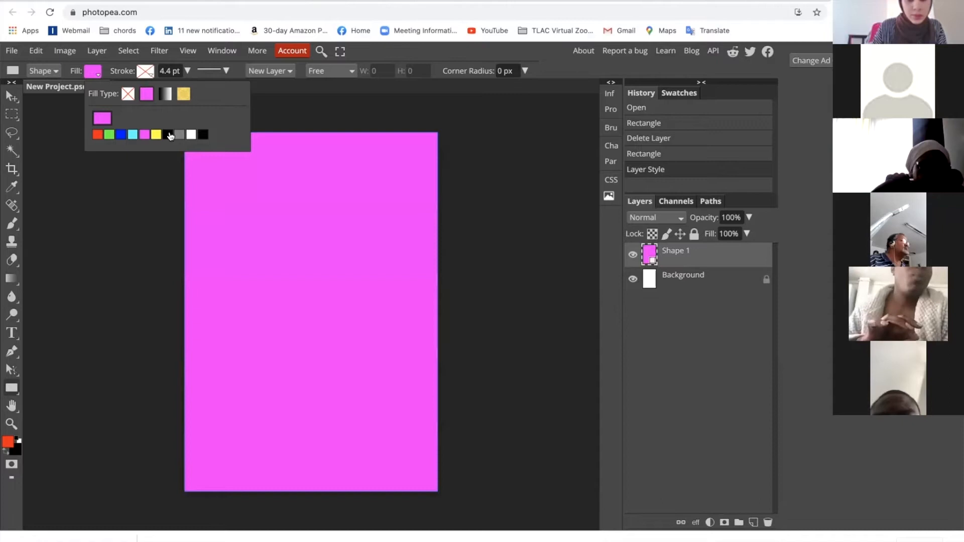
click(168, 135)
click(188, 134)
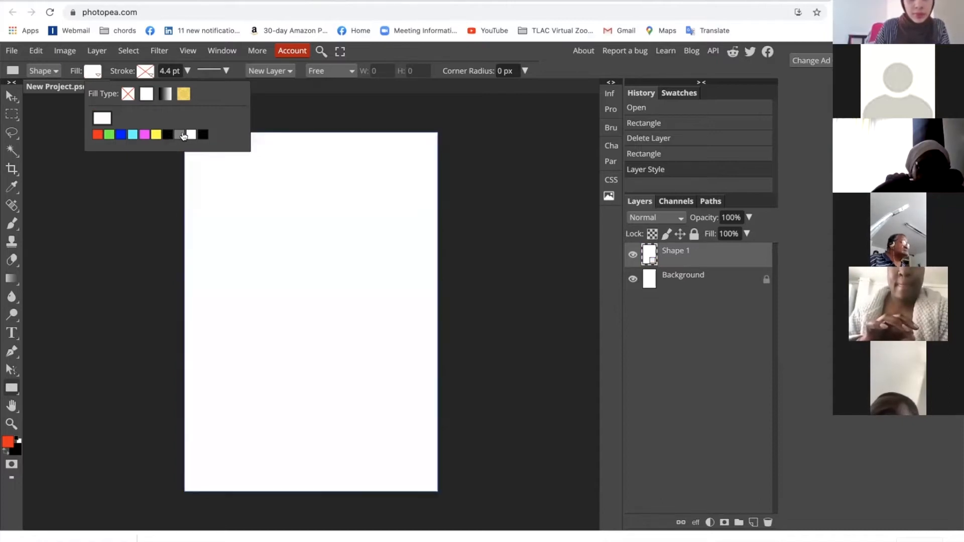
click(179, 134)
click(97, 135)
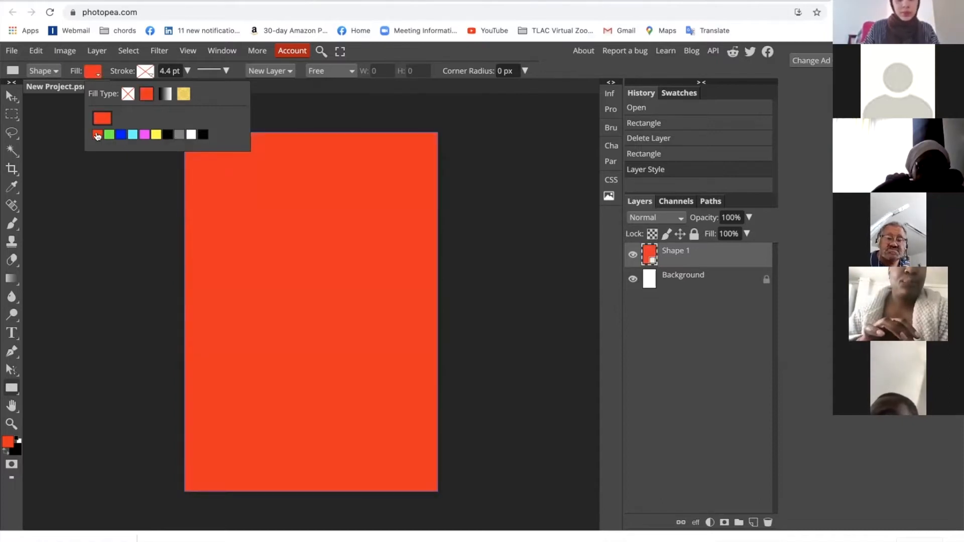
- Fill the page rectangle with the yellow pattern at 63% scale and switch to the Move tool
click(183, 94)
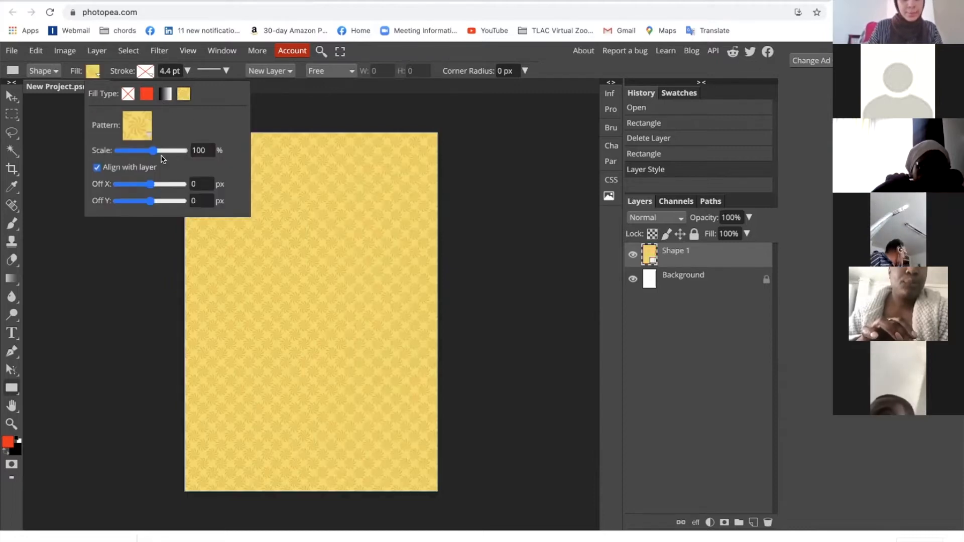
mouse_move(152, 150)
mouse_down()
mouse_move(133, 150)
mouse_move(154, 151)
mouse_move(147, 154)
mouse_up()
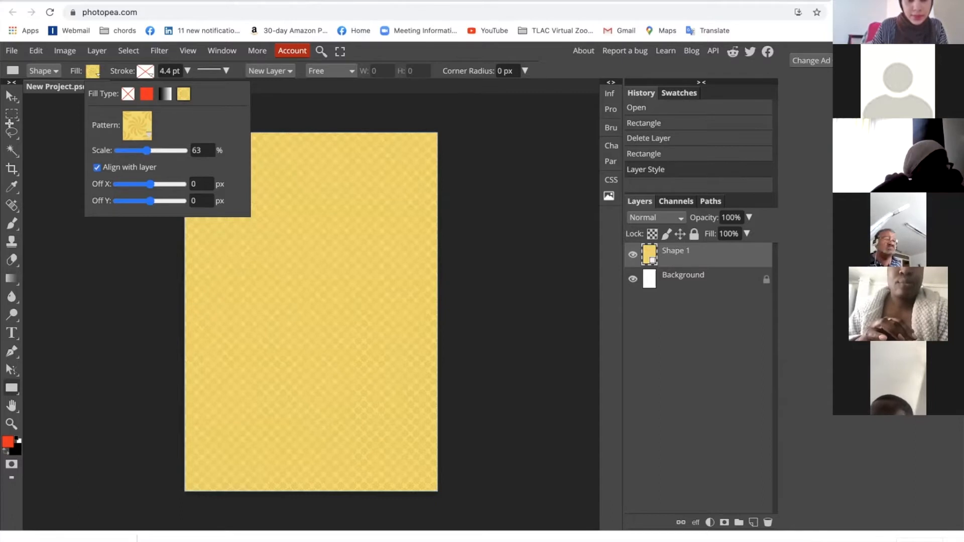
click(11, 96)
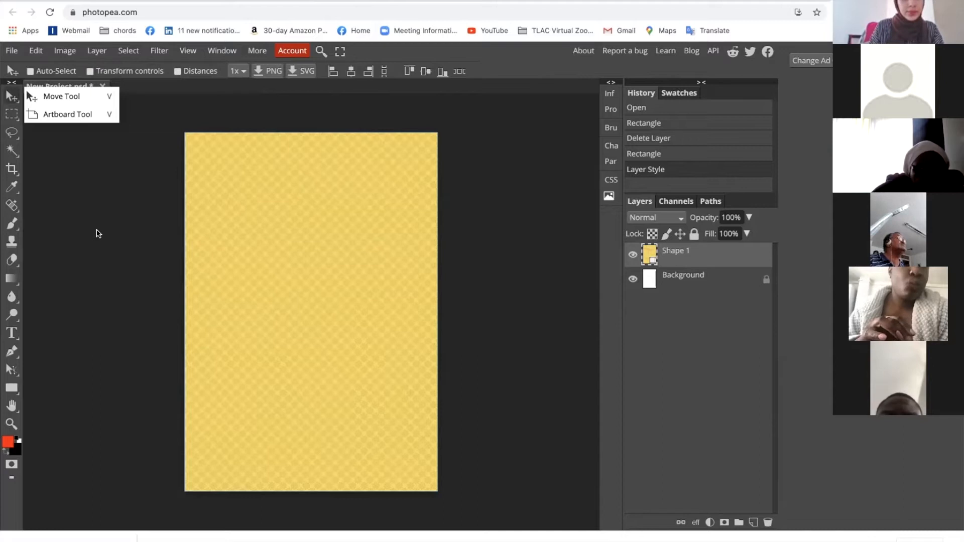
click(98, 233)
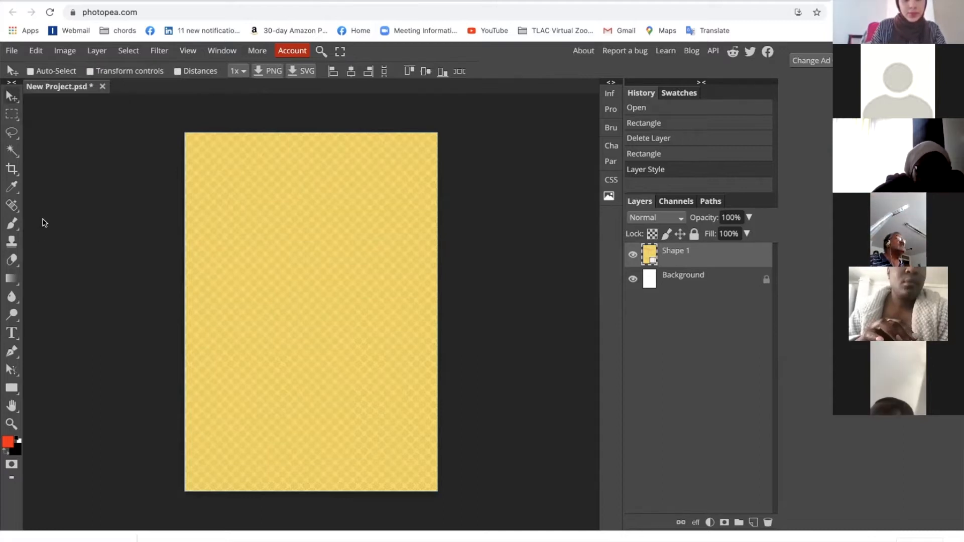
- Place a horizontal text box near the top of the page and leave it empty
right_click(12, 334)
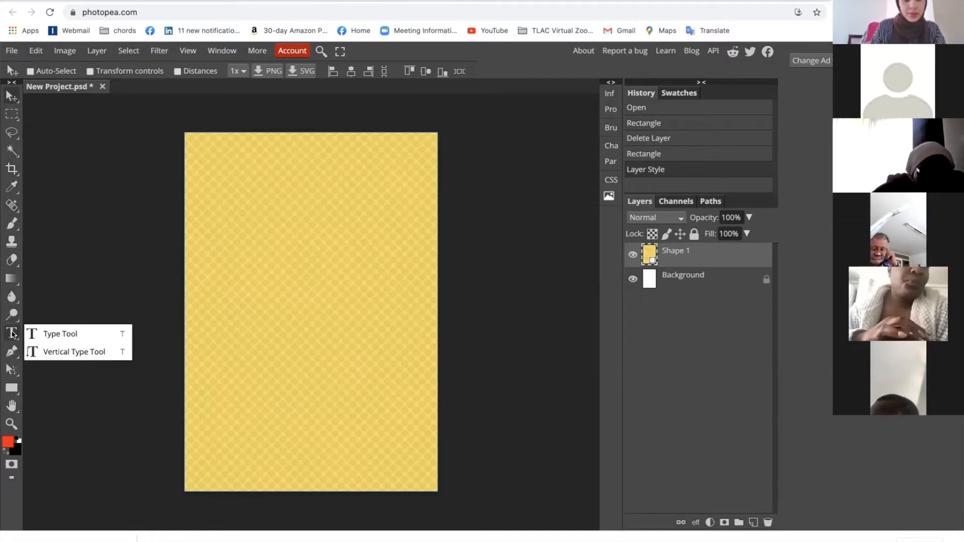
click(52, 333)
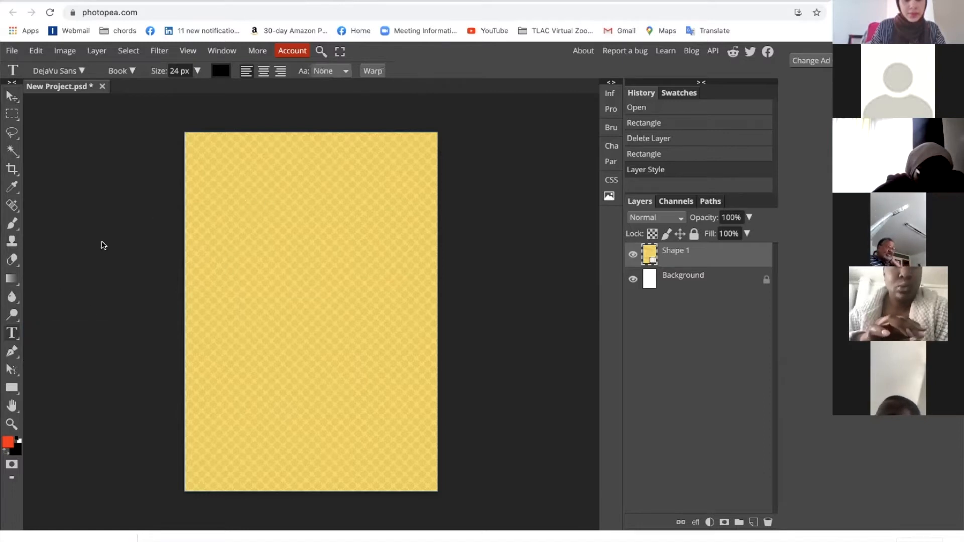
drag(232, 181, 397, 213)
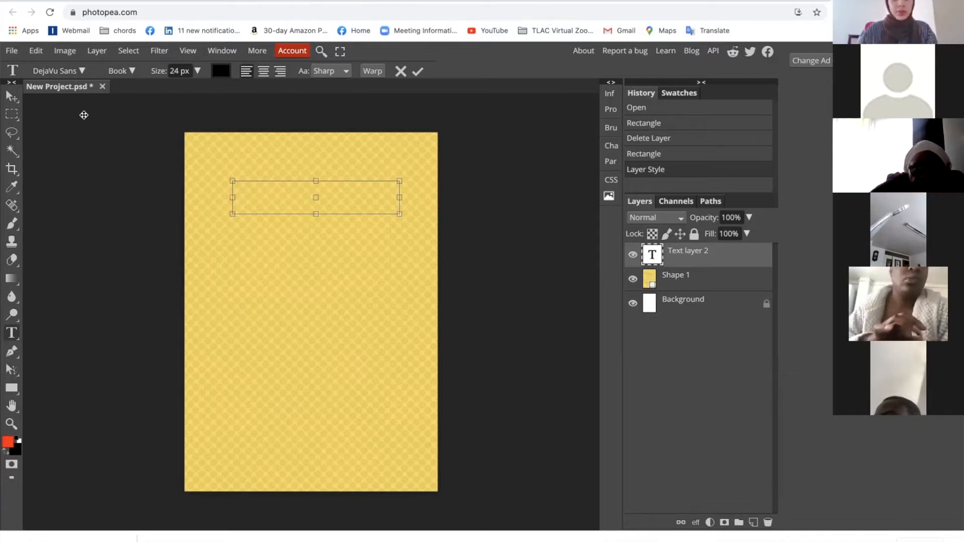
click(11, 96)
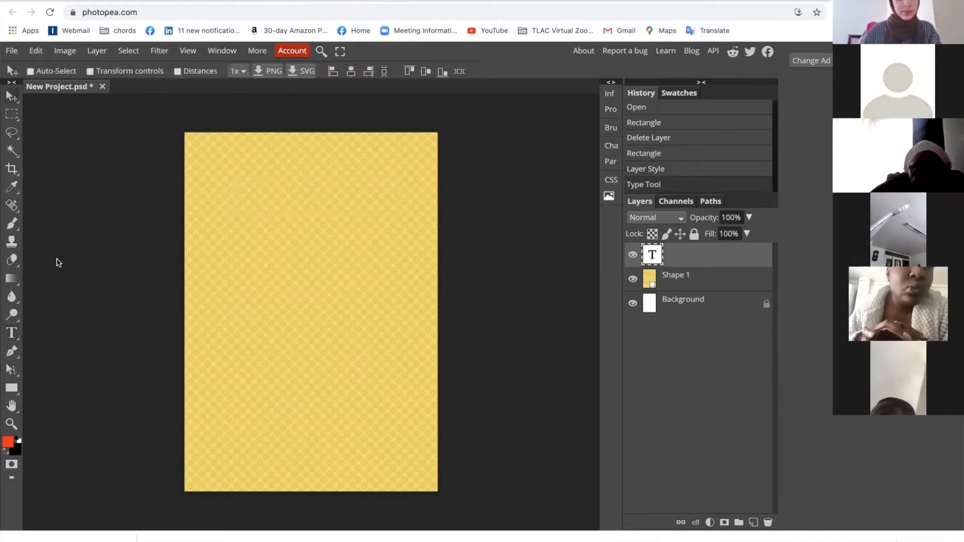
- Place a wider horizontal text box near the top of the page and enter the text "Community impact"
click(11, 333)
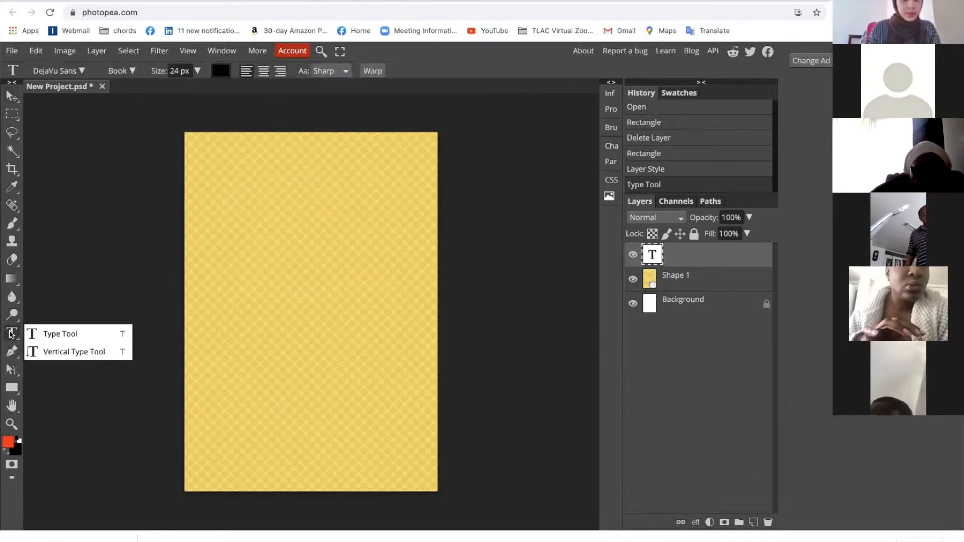
click(50, 335)
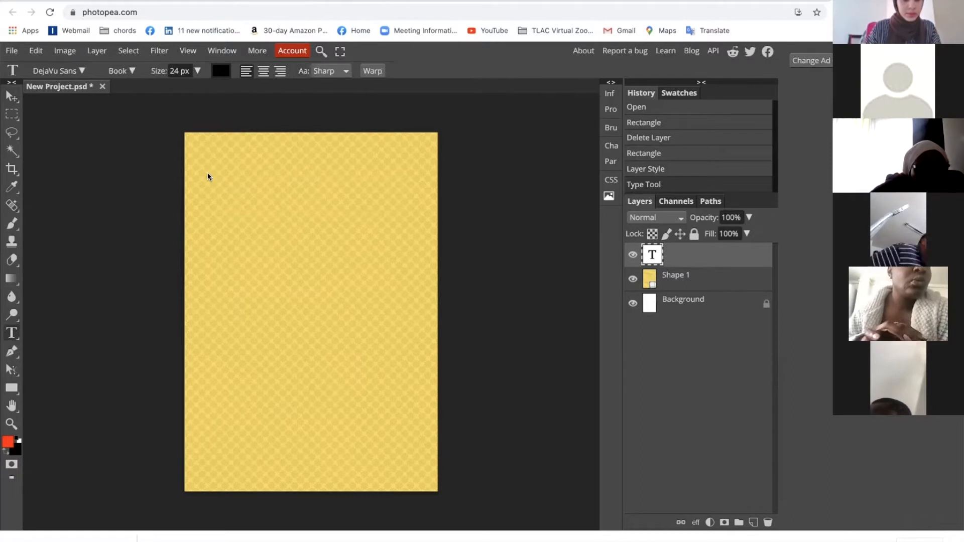
drag(210, 176, 404, 223)
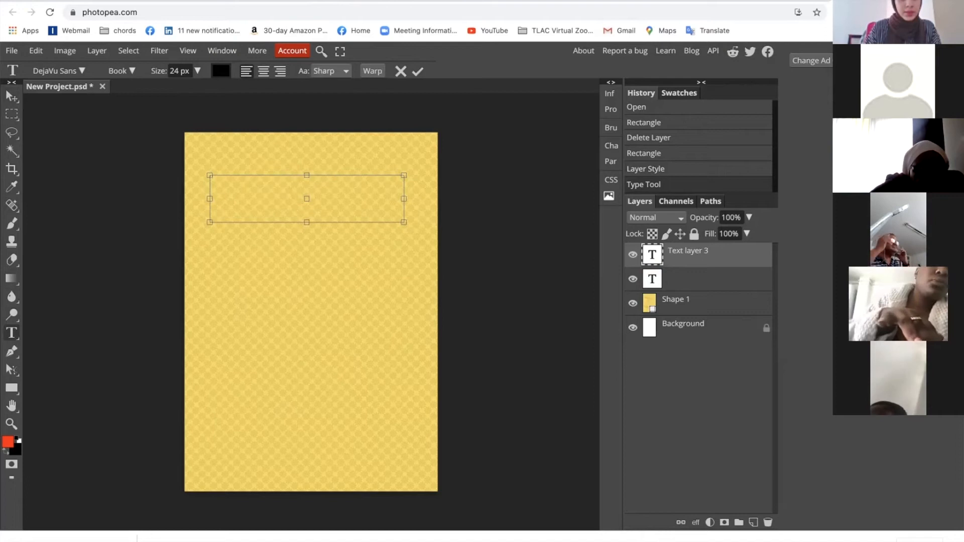
text(Learning)
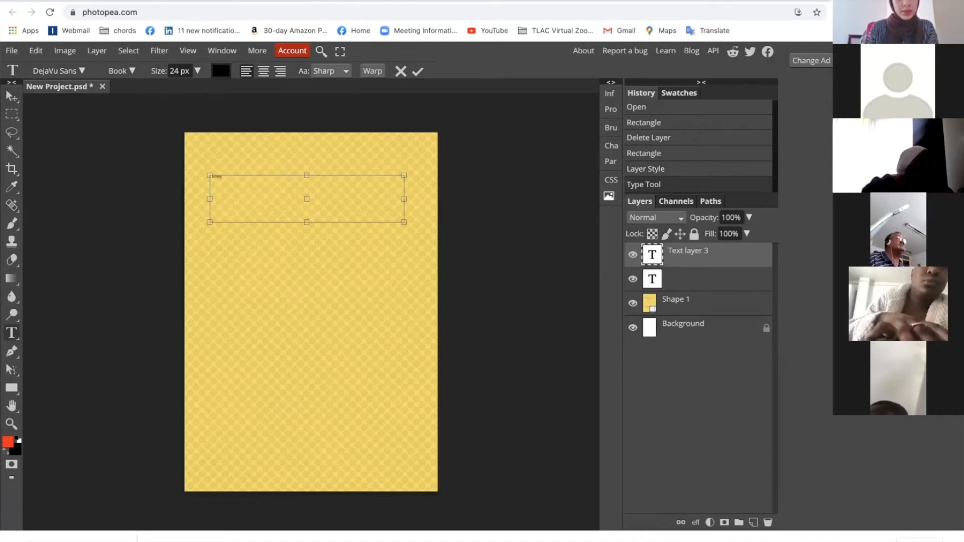
text(unity)
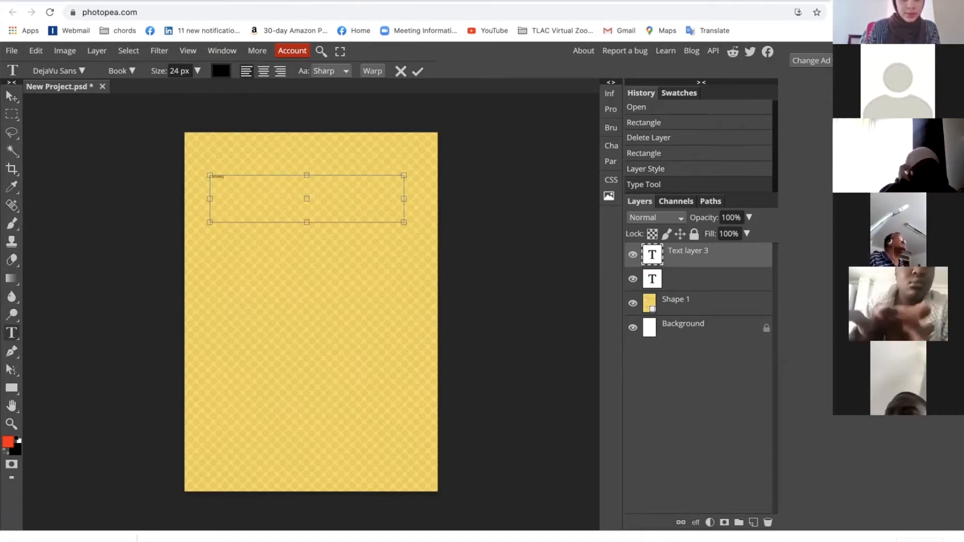
text( meeti)
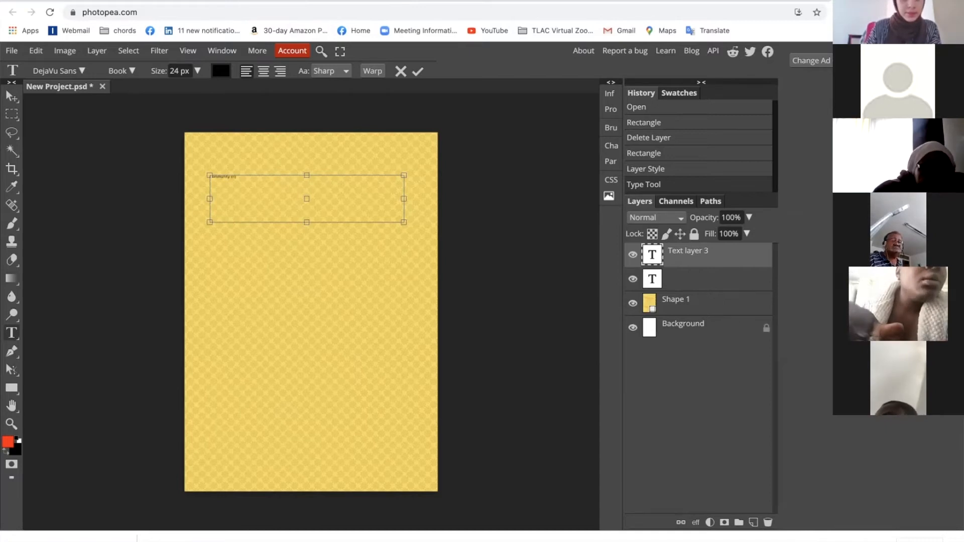
text(ct)
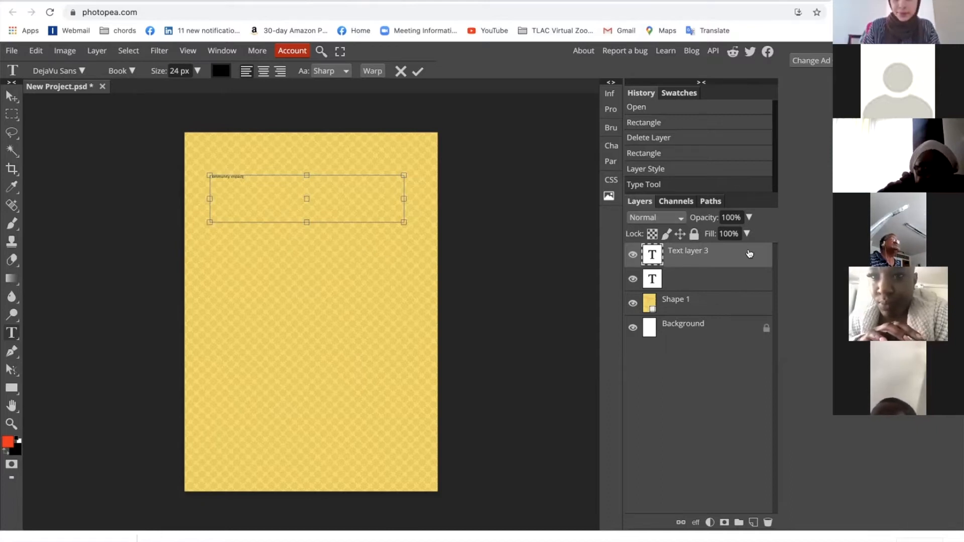
- Rename the yellow patterned rectangle's layer to "Background" and delete the empty text layer above it
double_click(683, 301)
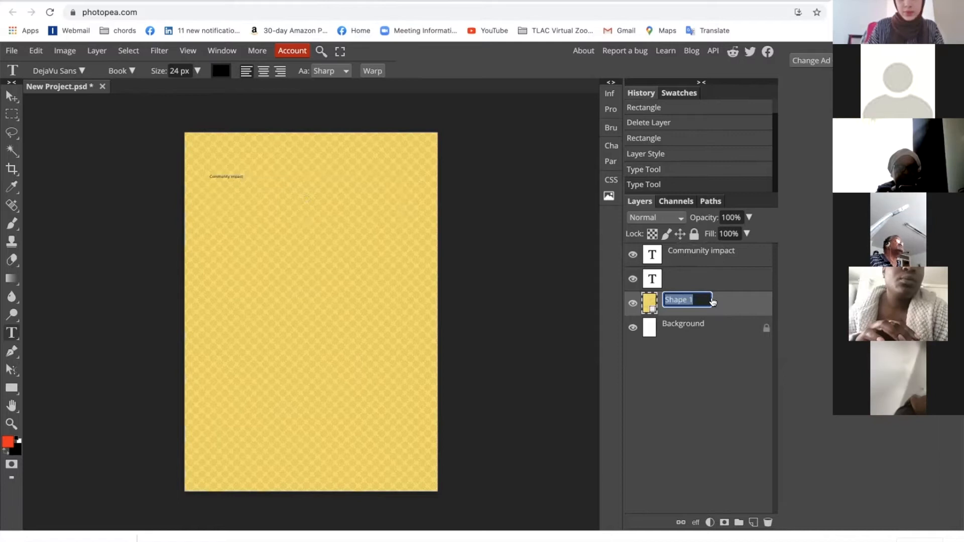
text(BA)
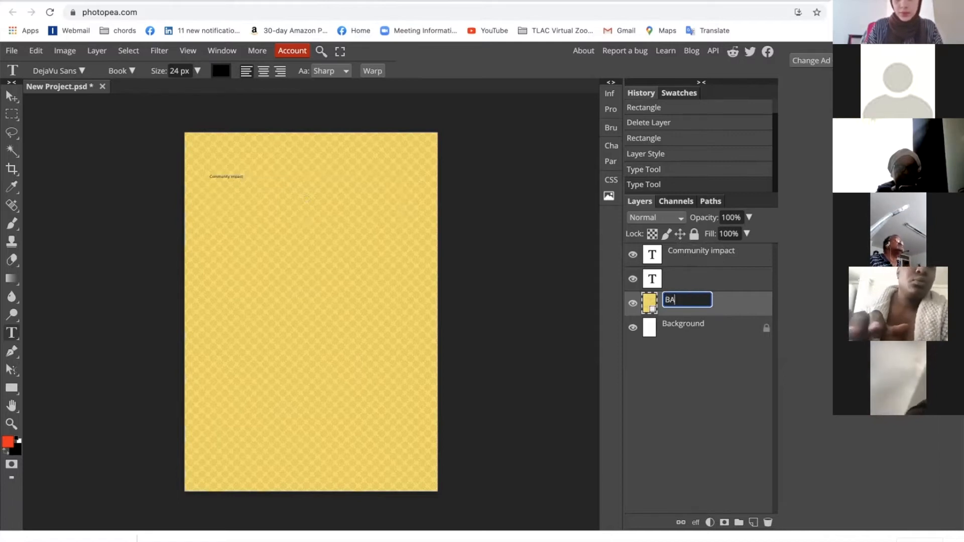
text(ckgroun)
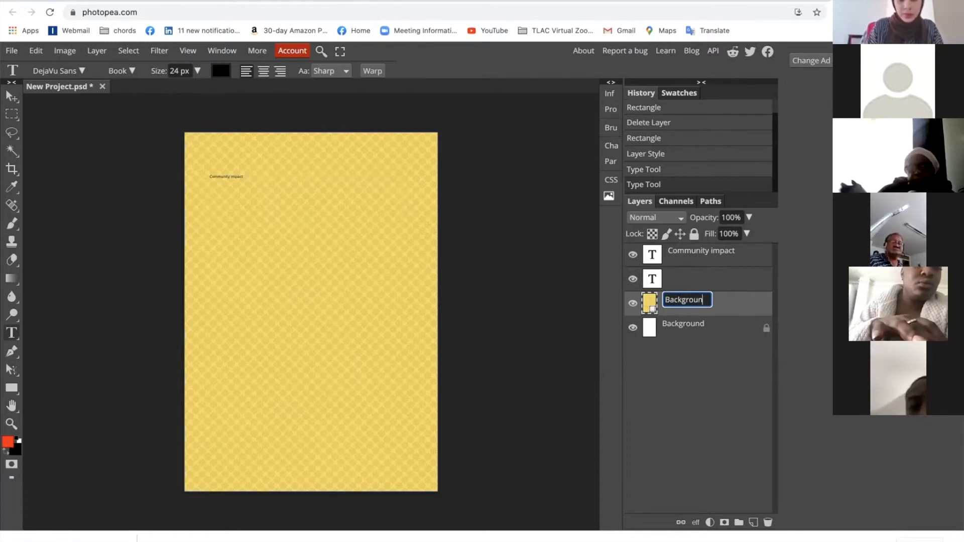
text(d)
key(Return)
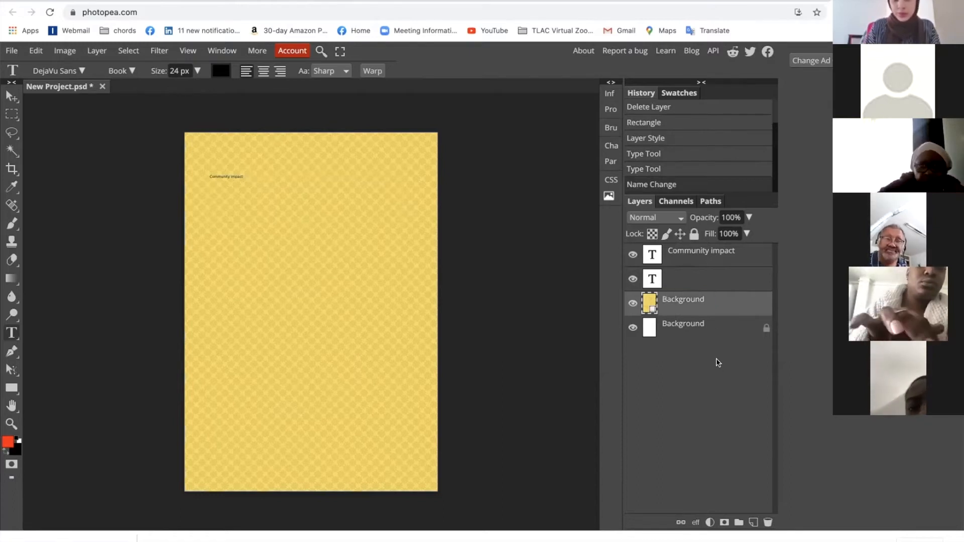
click(698, 282)
key(Delete)
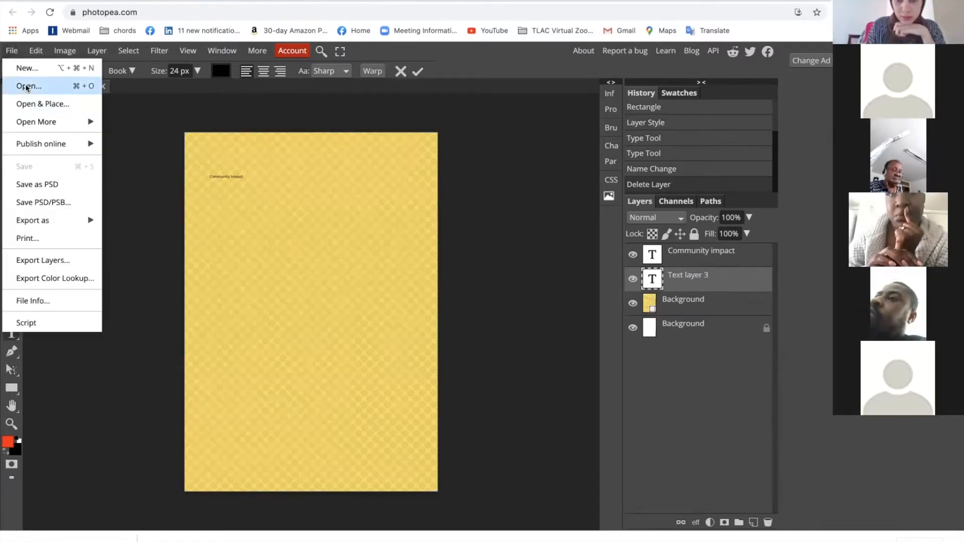
- Open the photo IMG_4986 as a separate document and return to the flyer project
click(26, 86)
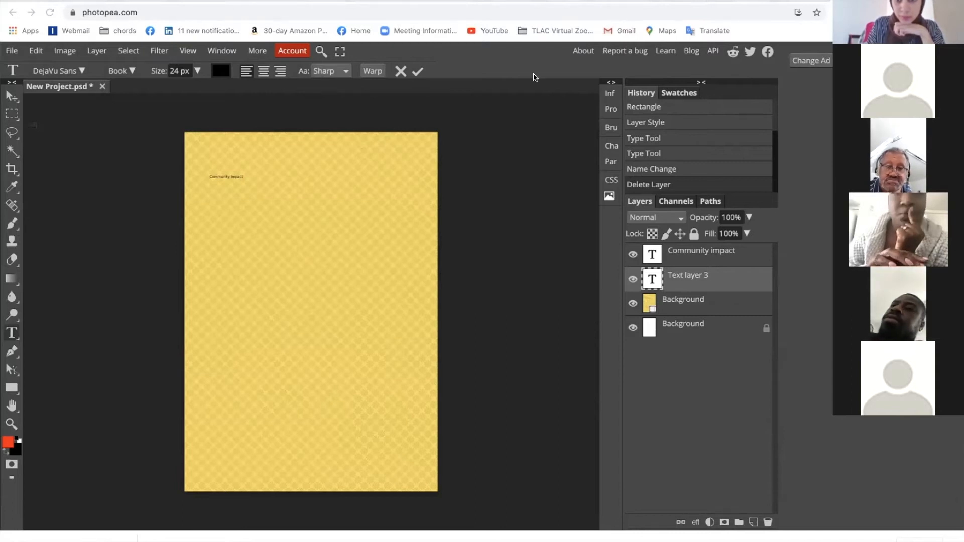
click(732, 436)
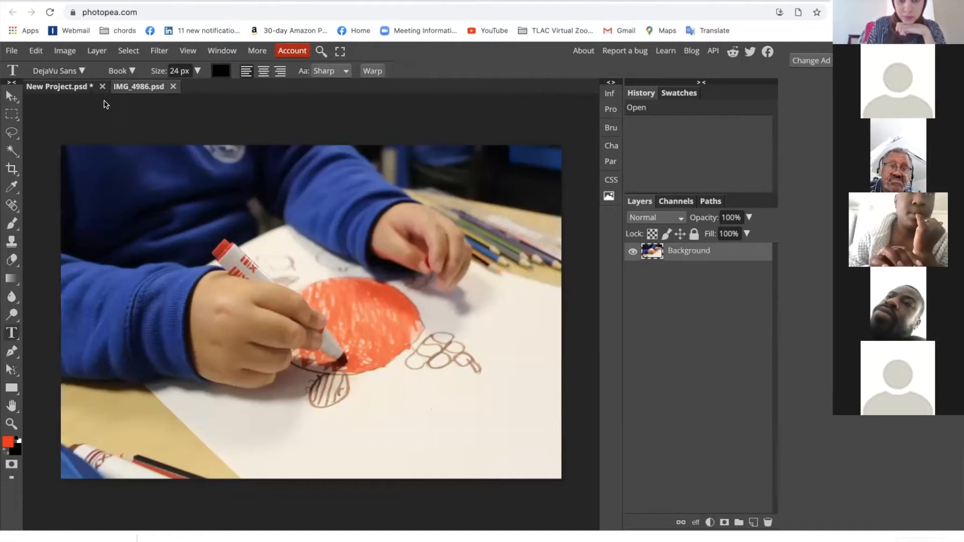
click(89, 90)
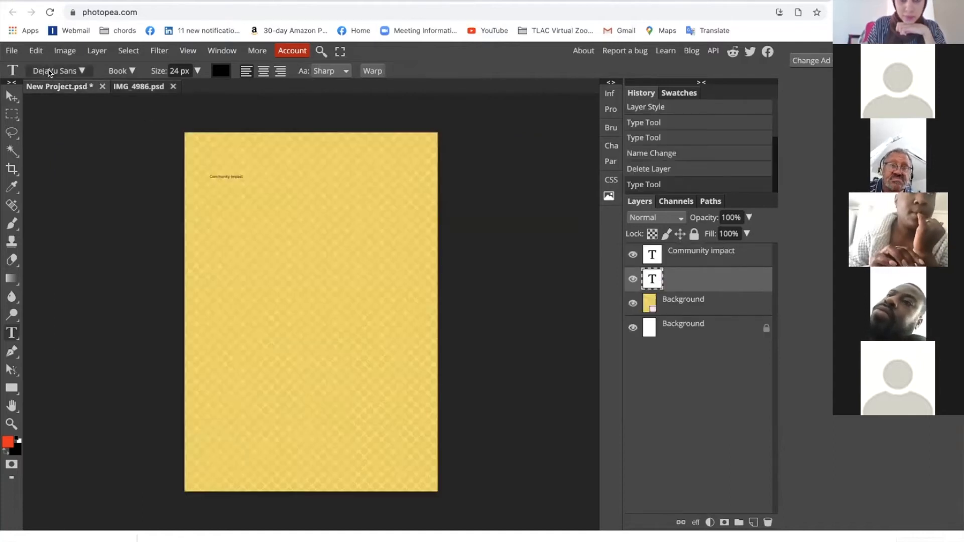
- Review how to open an image file and view the flyer and the IMG_4986 photo in turn
click(12, 51)
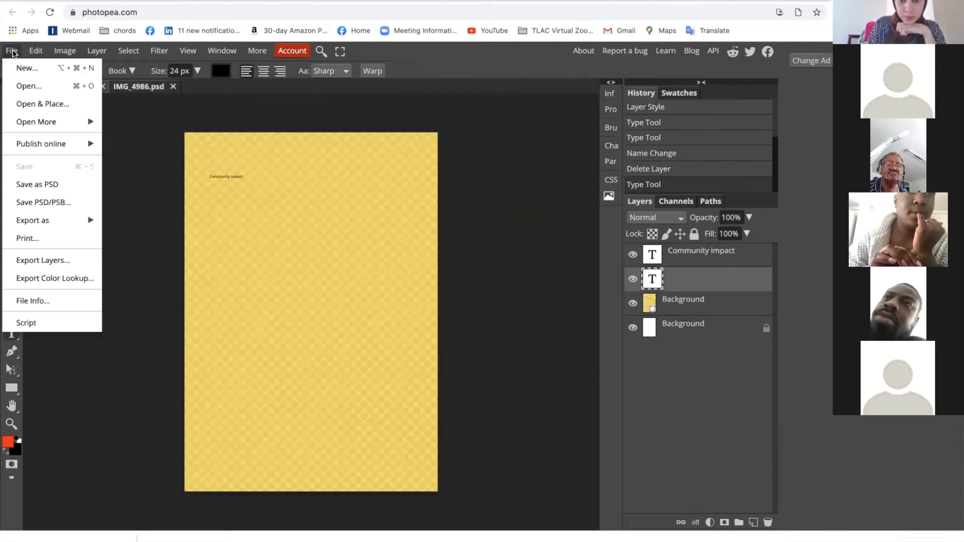
click(26, 87)
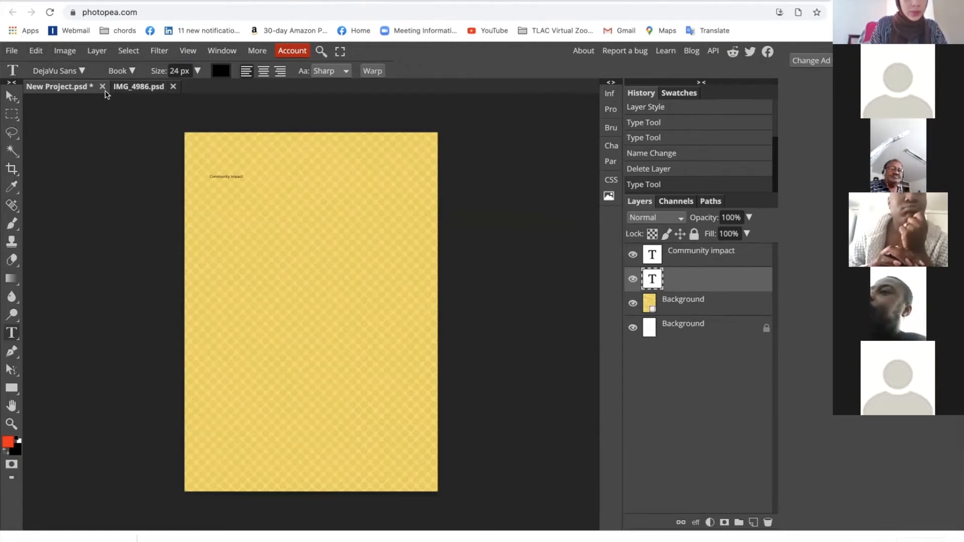
click(134, 88)
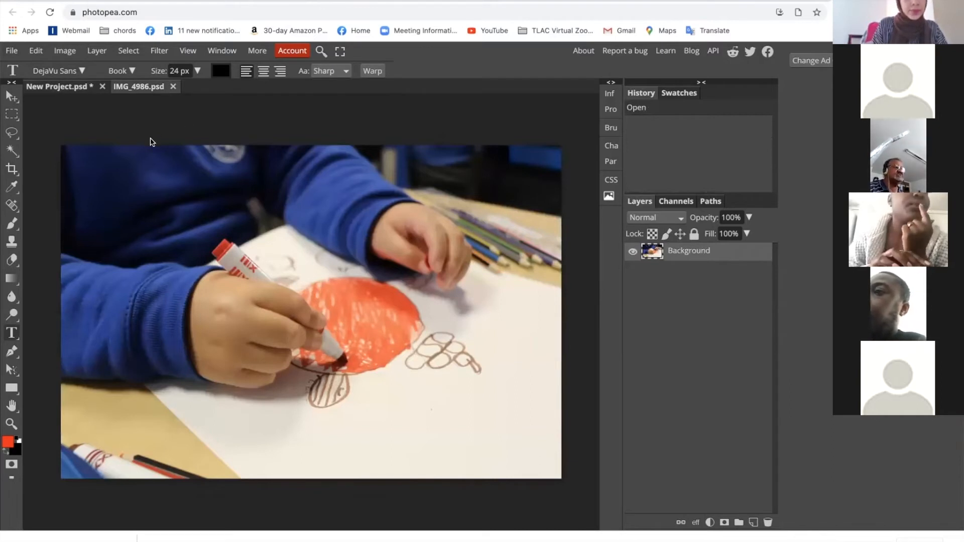
click(77, 87)
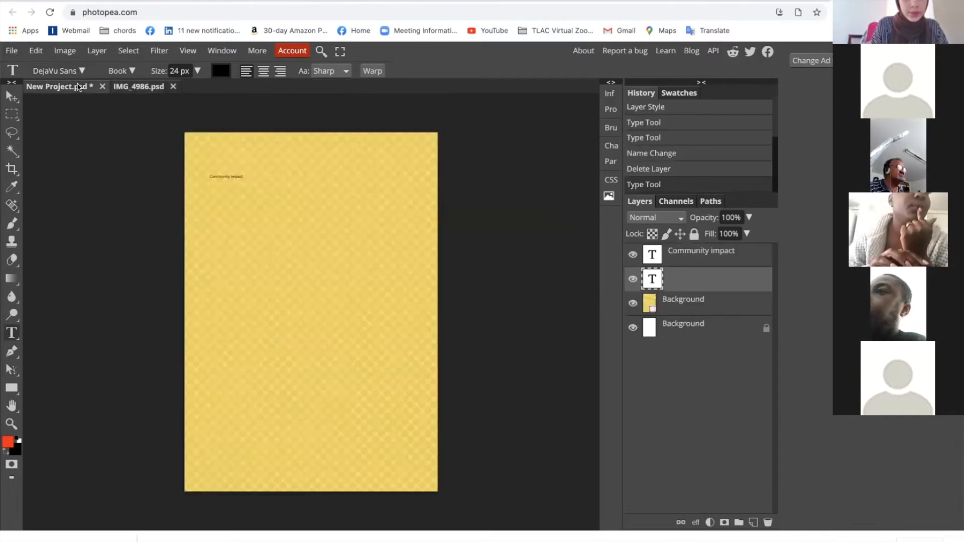
click(149, 89)
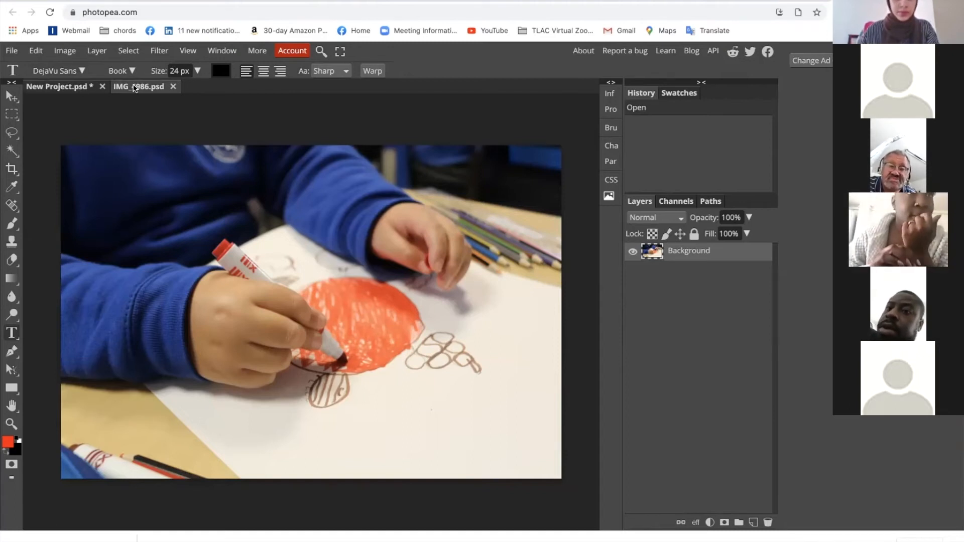
click(63, 87)
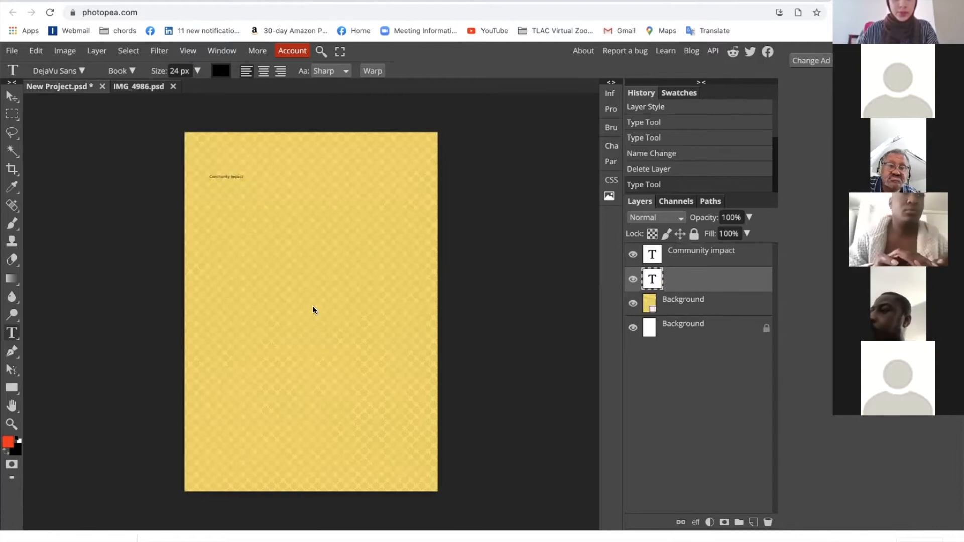
- Switch to the IMG_4986 photo and select the entire image
click(150, 92)
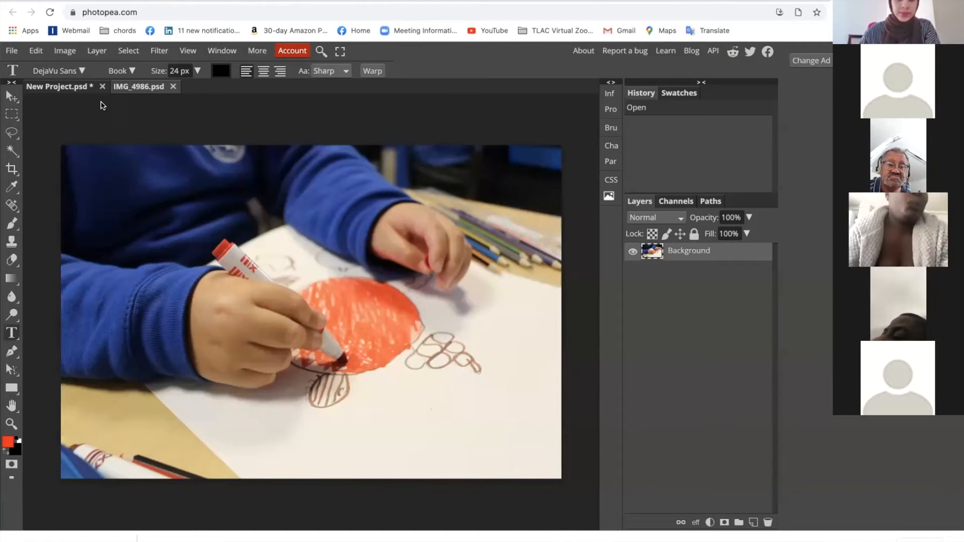
click(128, 51)
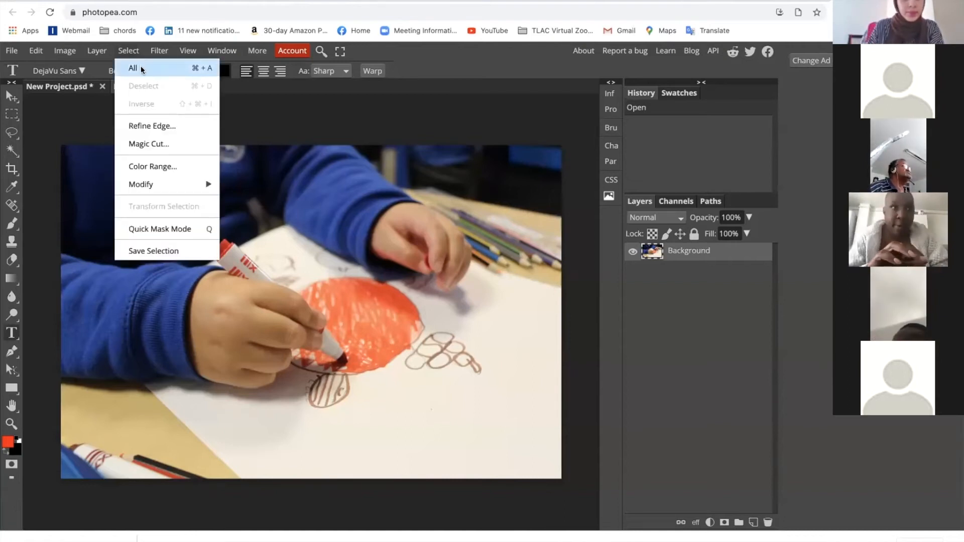
click(141, 67)
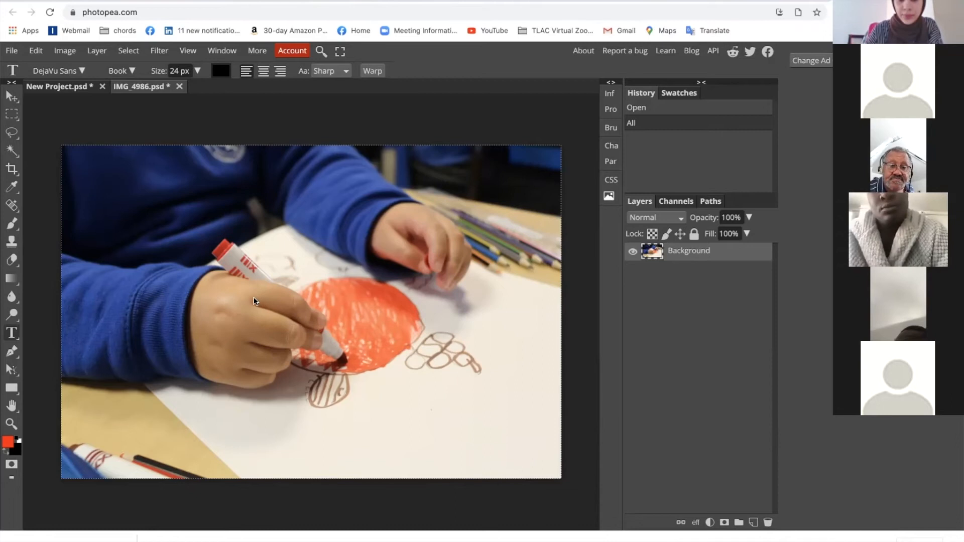
- Remove the stray text layer placed on the photo, switch to the Move tool and try moving the selected image
click(263, 308)
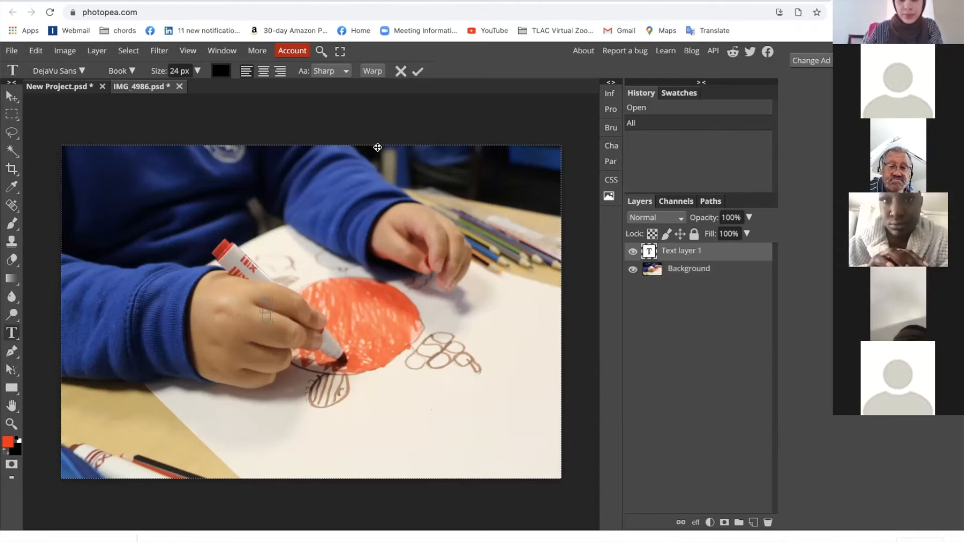
click(768, 522)
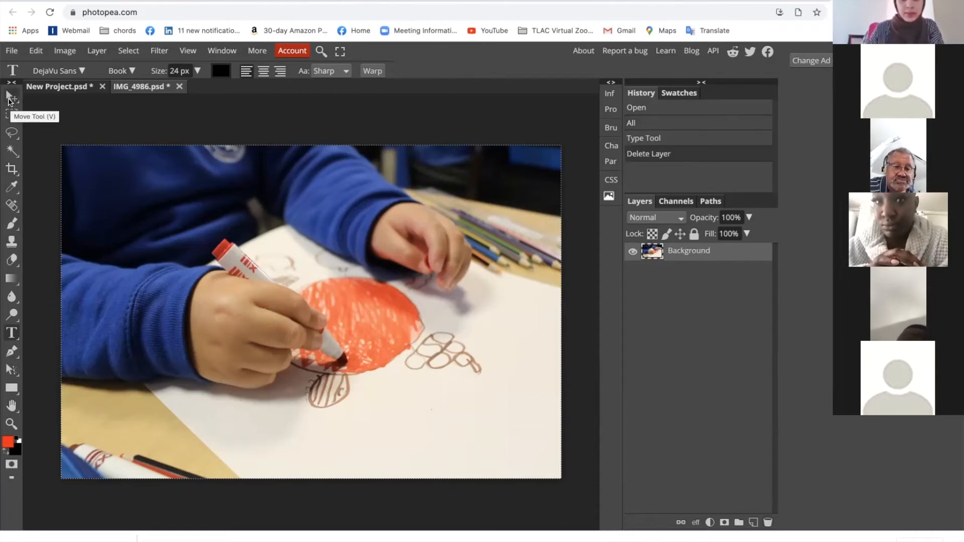
click(9, 98)
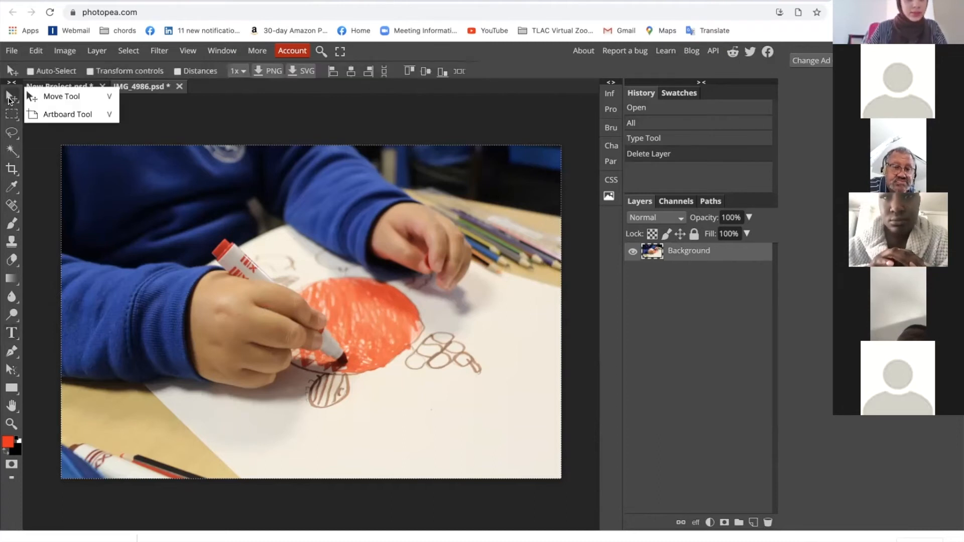
click(198, 246)
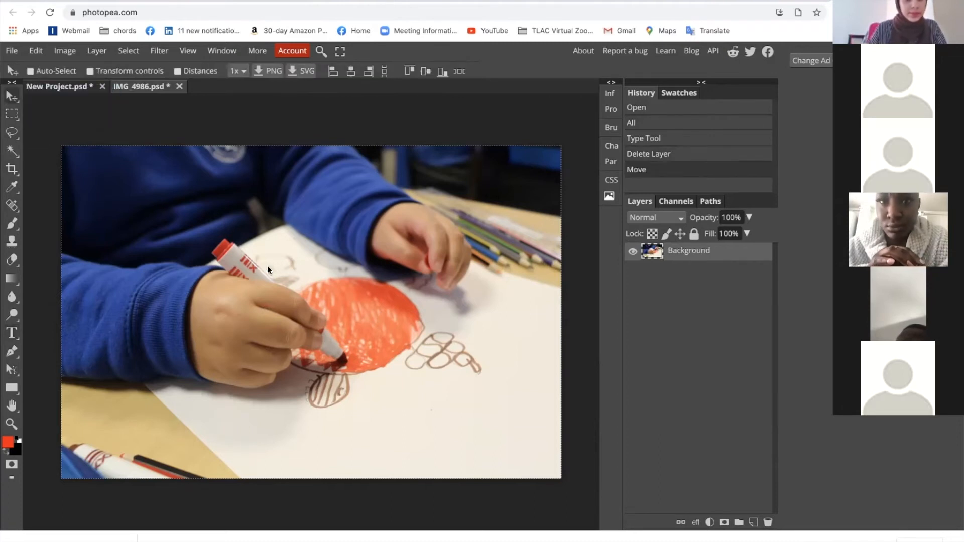
drag(240, 304, 273, 318)
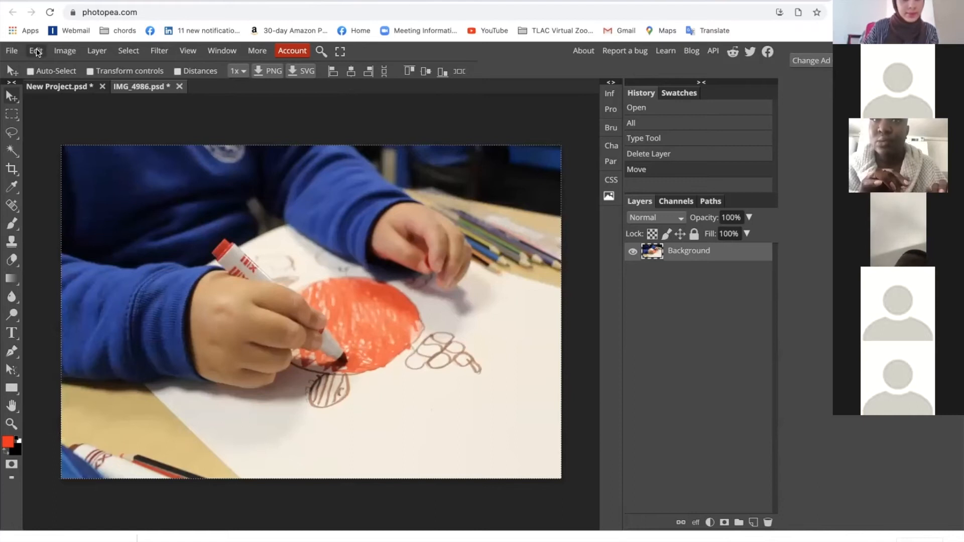
- Copy the selected photo and paste it into the New Project flyer as a new layer
click(36, 51)
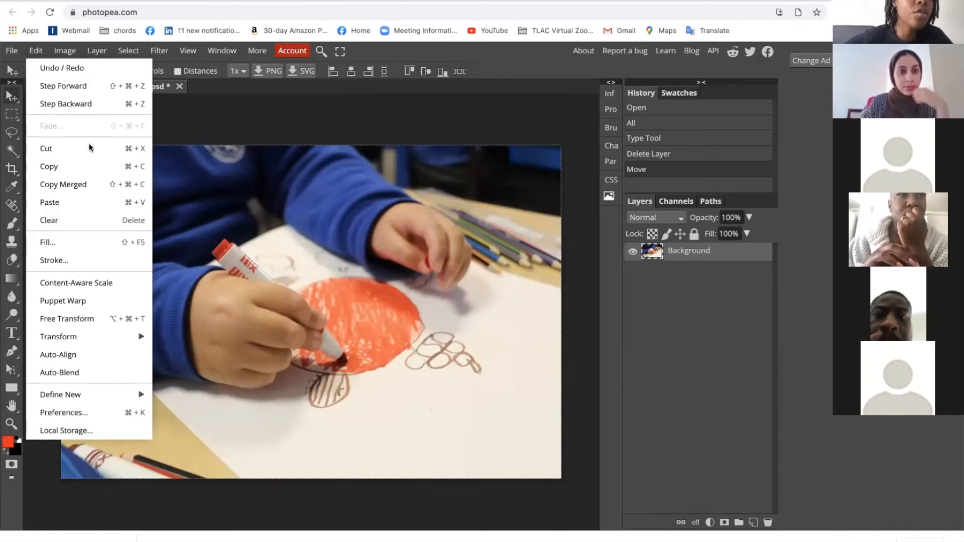
click(70, 164)
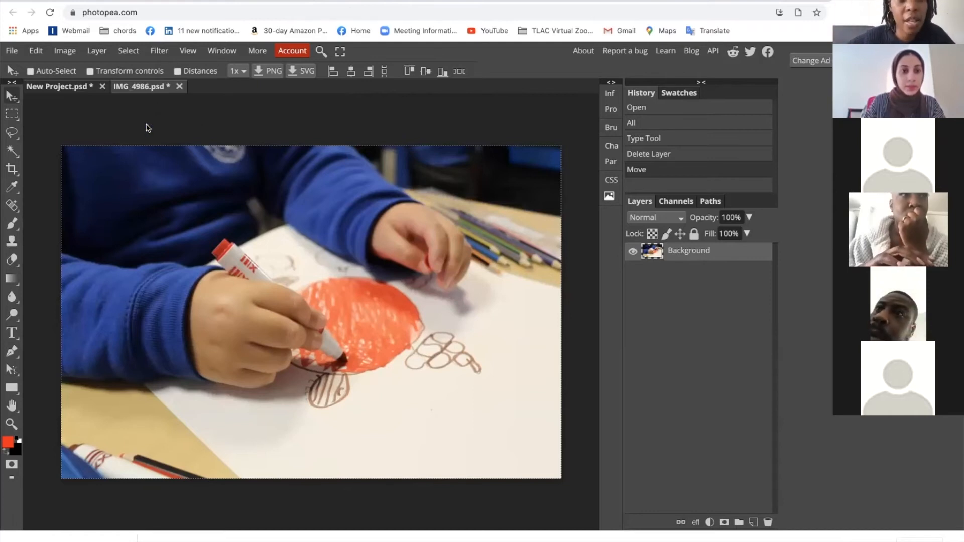
click(72, 88)
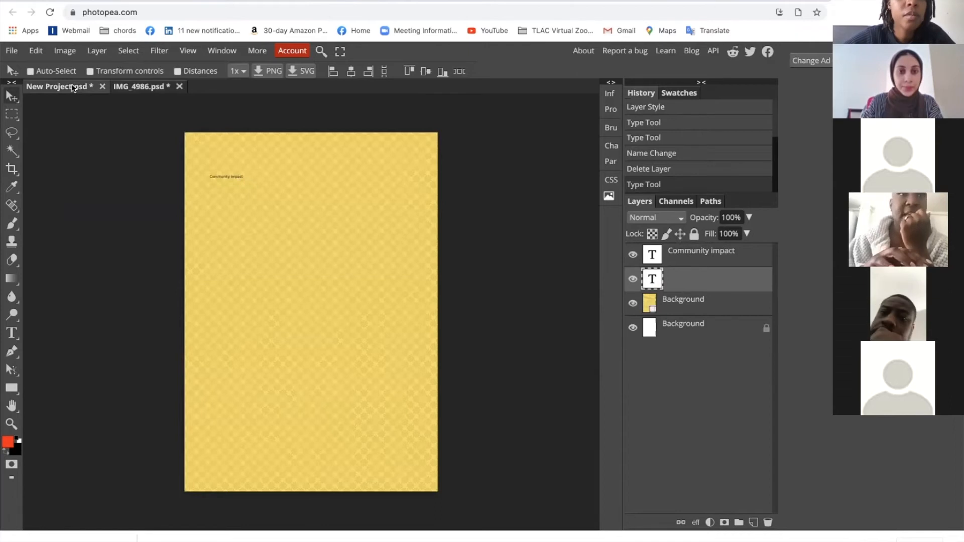
click(39, 51)
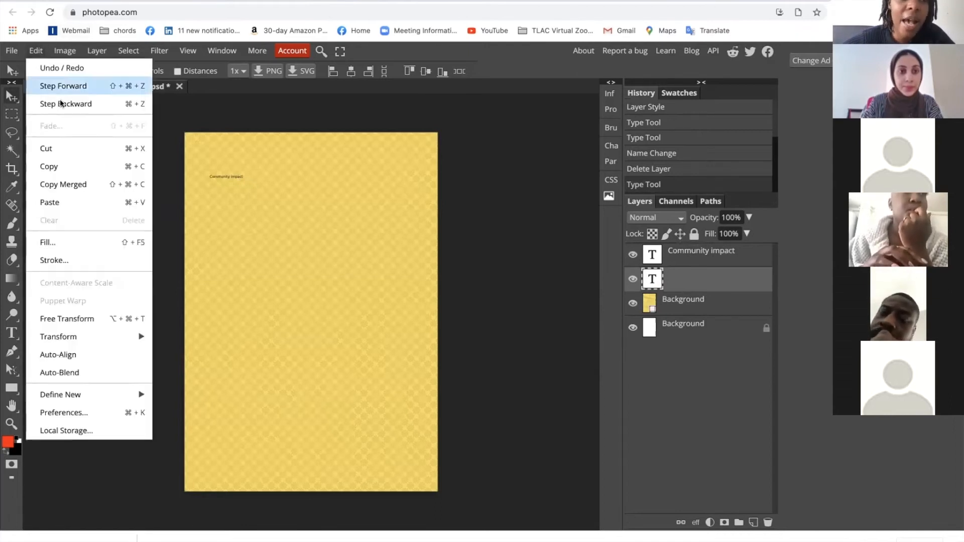
click(60, 201)
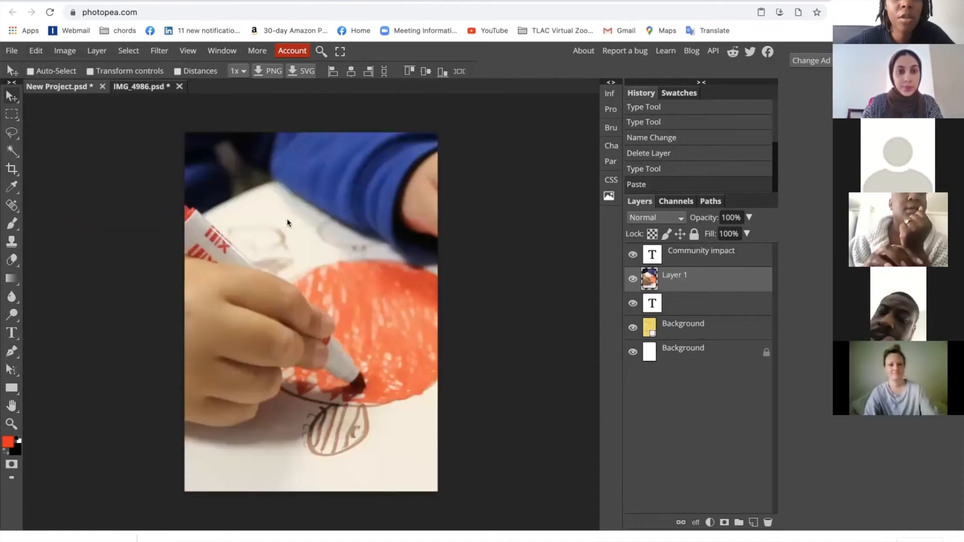
- Move the pasted photo across the flyer so the child's blue sleeve and hand fill the page
drag(288, 218, 409, 221)
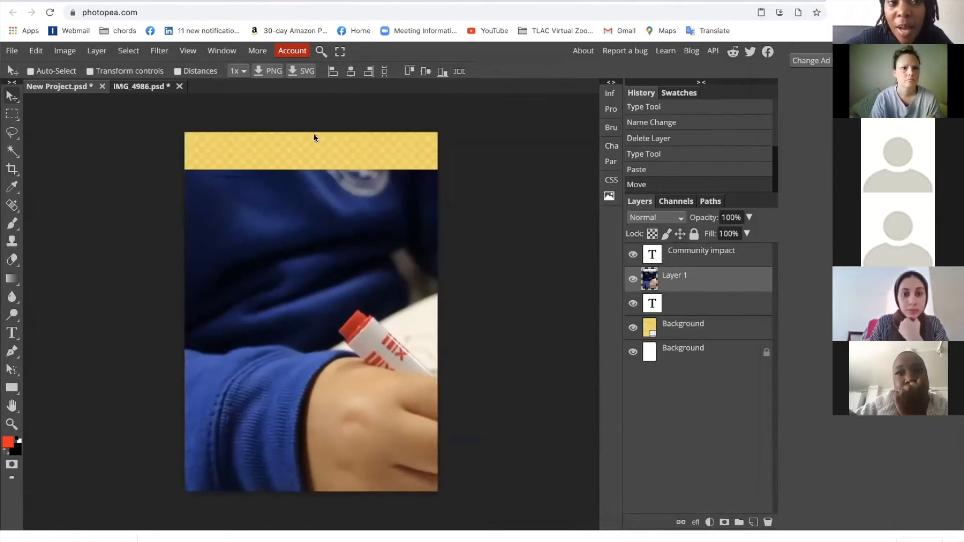
click(125, 50)
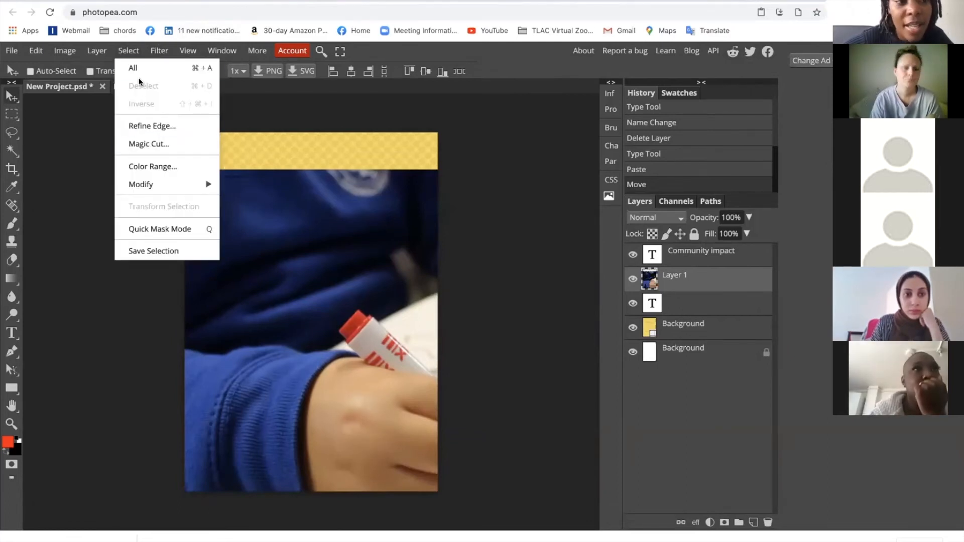
click(256, 248)
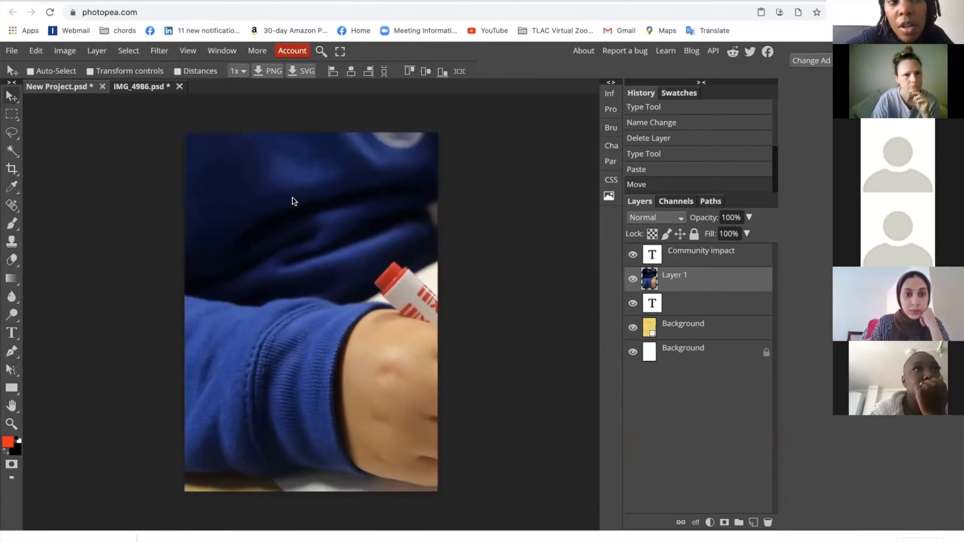
- Start a Scale transform on the pasted photo and move it until its upper-left corner sits just outside the page's left edge
click(39, 52)
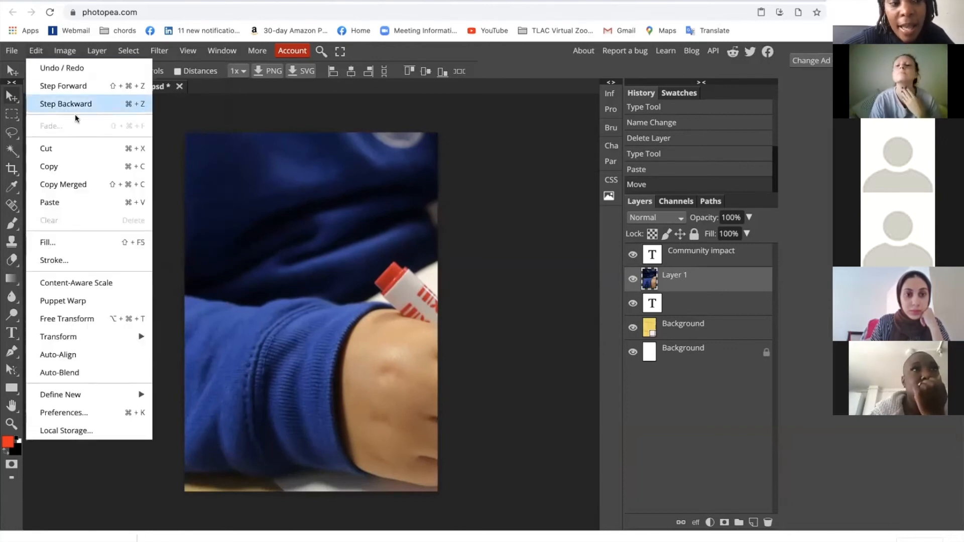
mouse_move(129, 338)
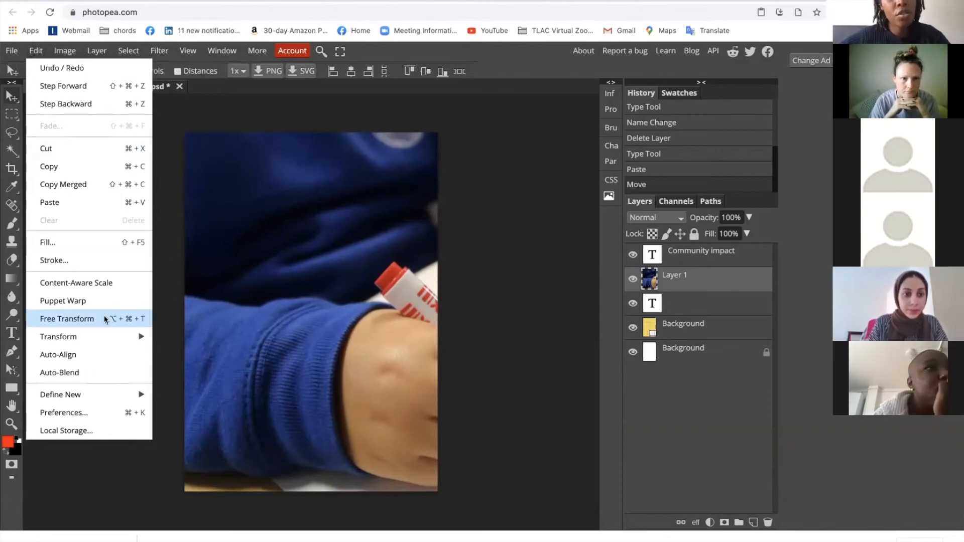
mouse_move(101, 331)
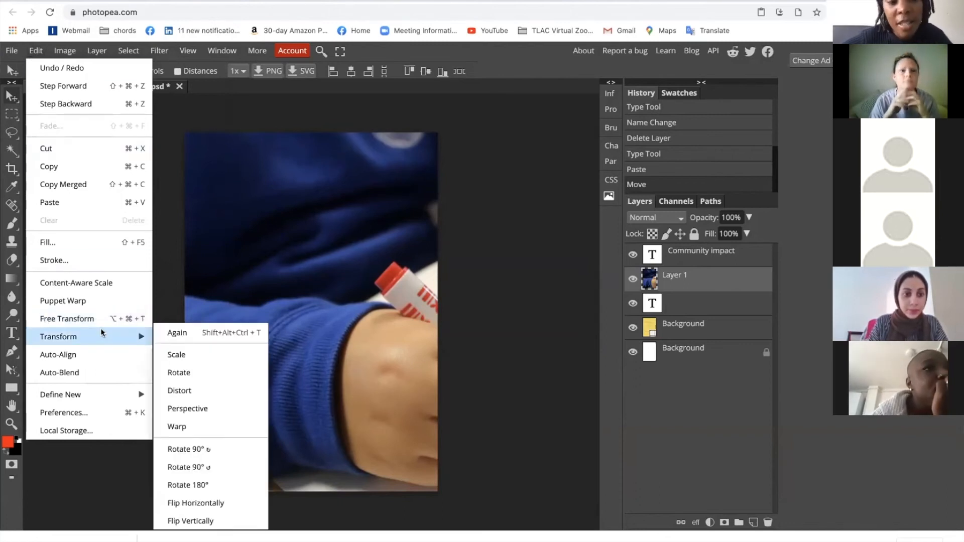
click(185, 355)
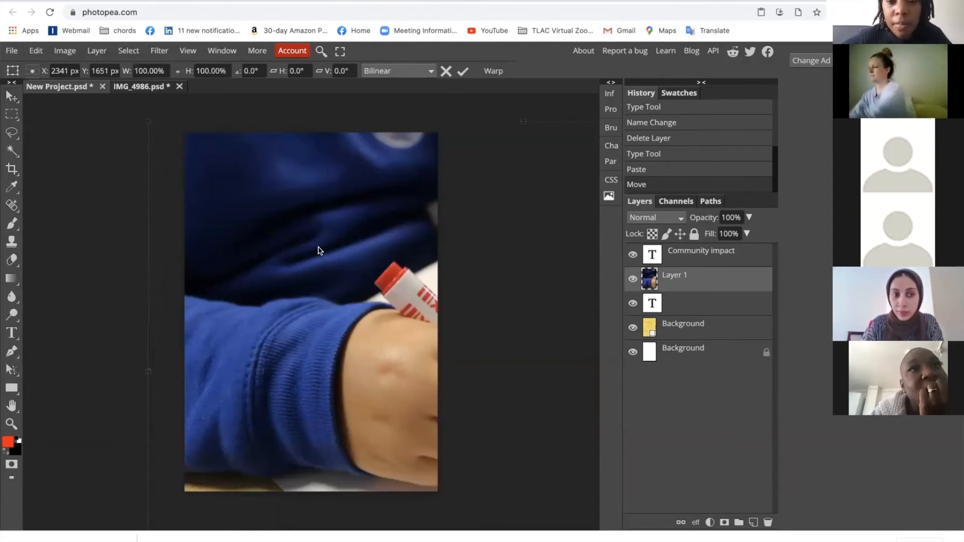
drag(286, 248, 152, 276)
drag(304, 297, 360, 264)
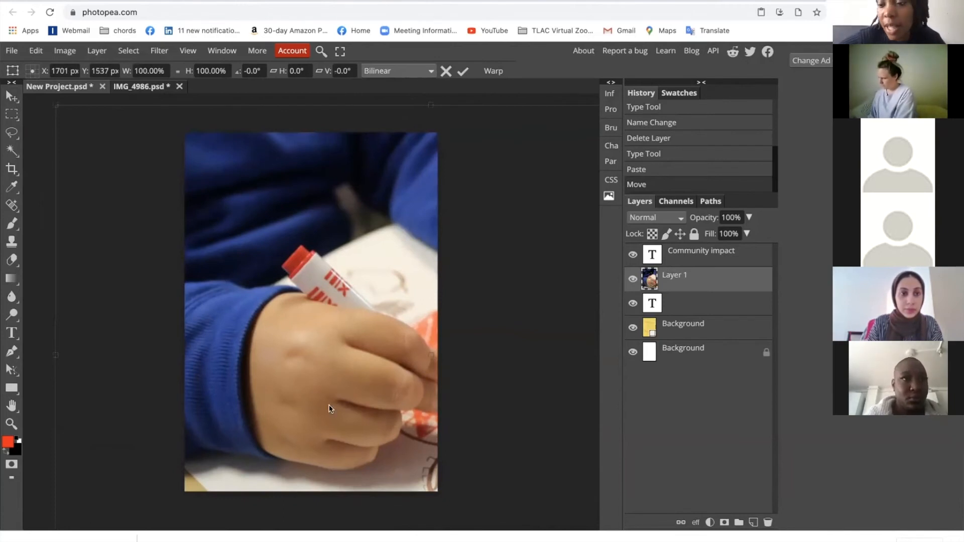
drag(283, 232, 345, 275)
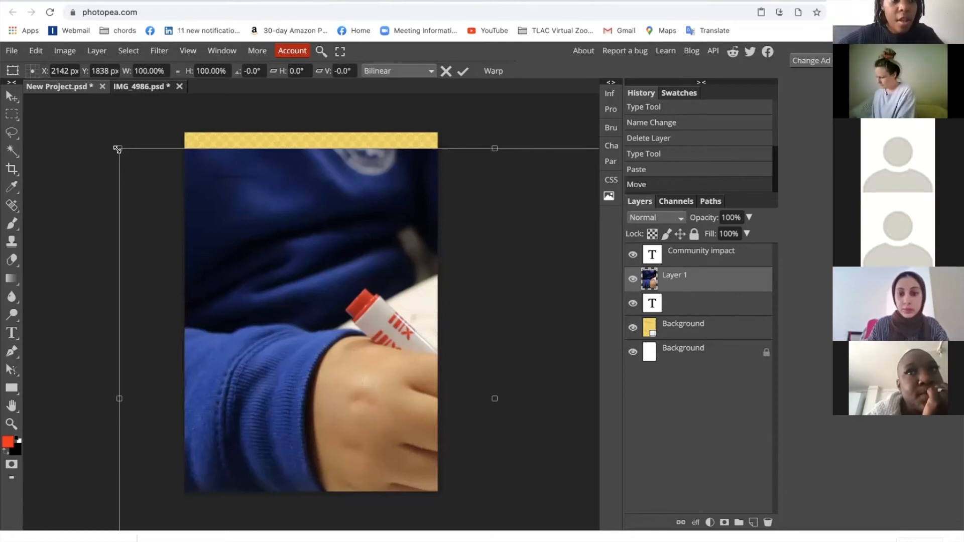
- Scale the pasted photo down to fit within the page width, place it mid-page and remove the empty text layer
drag(117, 150, 165, 173)
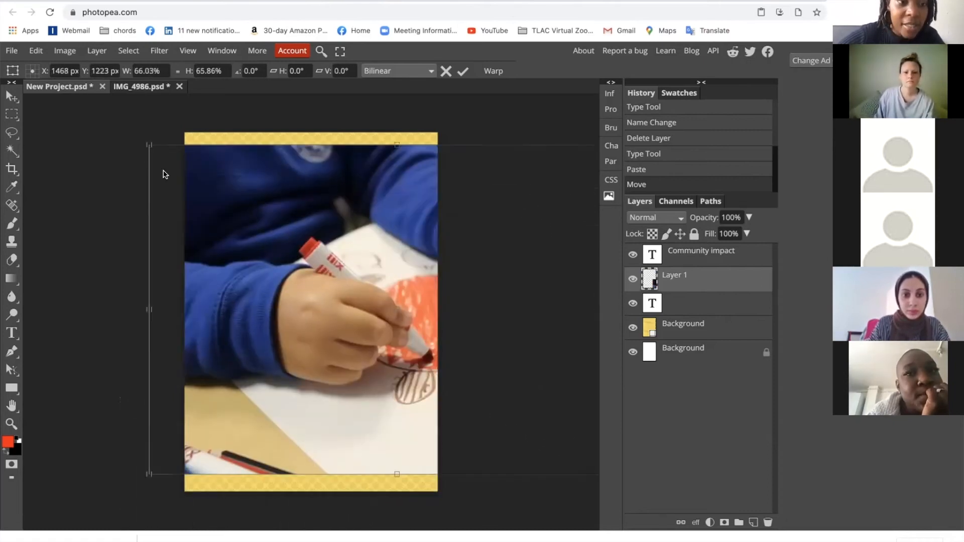
drag(137, 136, 360, 270)
drag(393, 310, 247, 266)
drag(214, 228, 276, 270)
drag(393, 316, 327, 302)
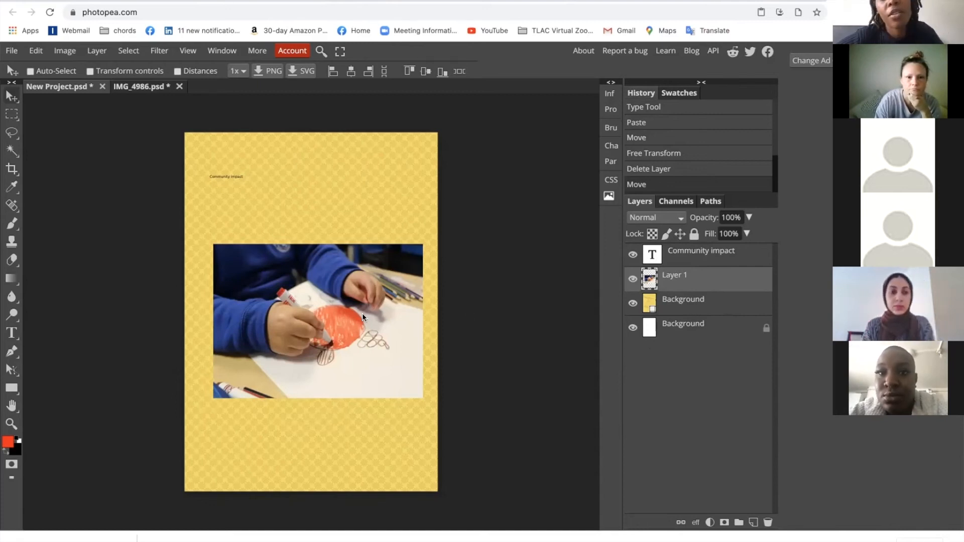
- Select the photo layer and shift the photo slightly left and up so it sits centred across the page
click(733, 307)
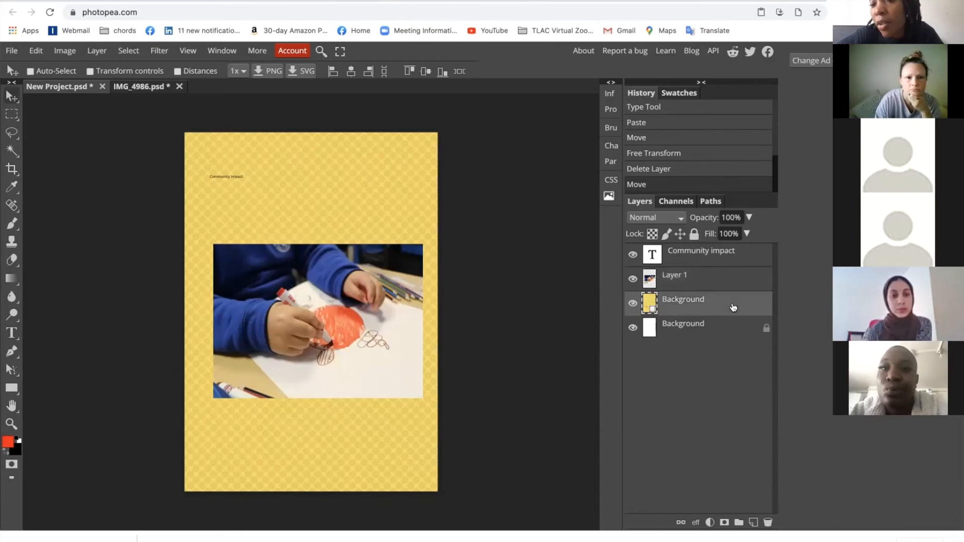
mouse_move(364, 192)
mouse_down()
mouse_move(351, 220)
mouse_move(351, 190)
mouse_move(362, 191)
mouse_up()
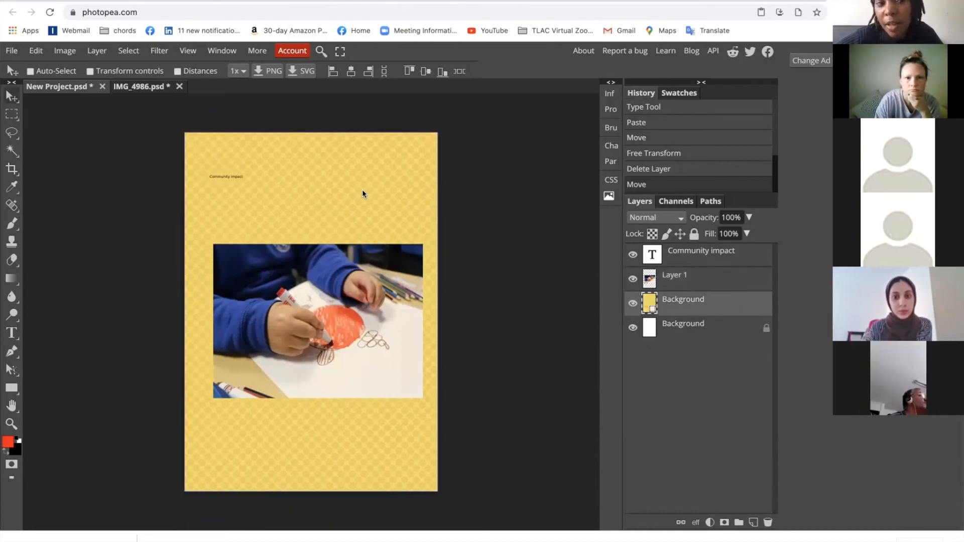
click(725, 285)
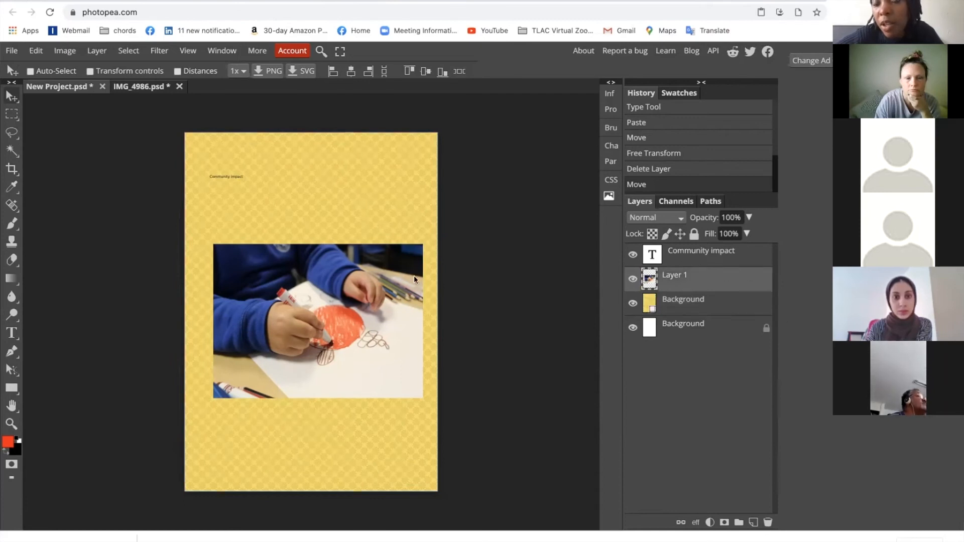
mouse_move(405, 296)
mouse_down()
mouse_move(422, 333)
mouse_move(400, 294)
mouse_up()
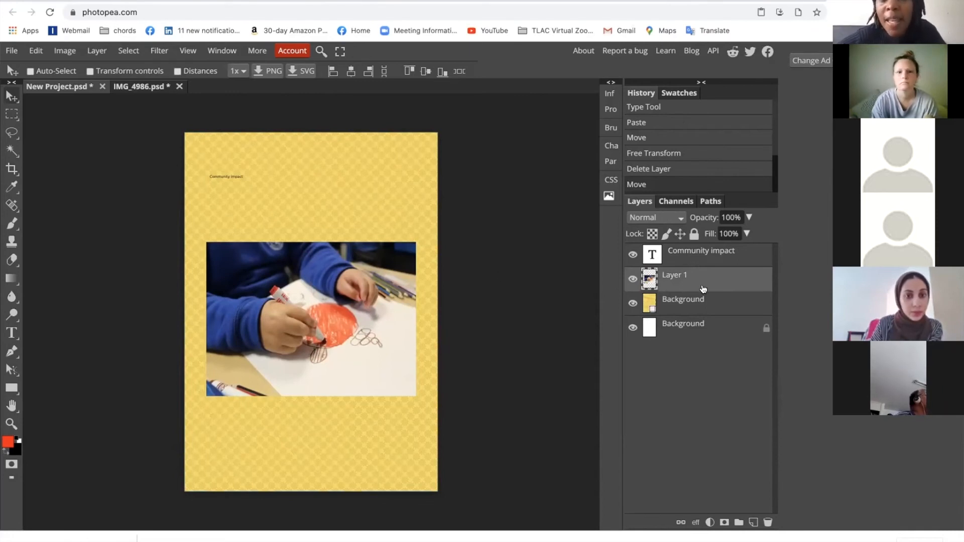
- Select all the Community impact title text and change its font to Dehuti
double_click(654, 257)
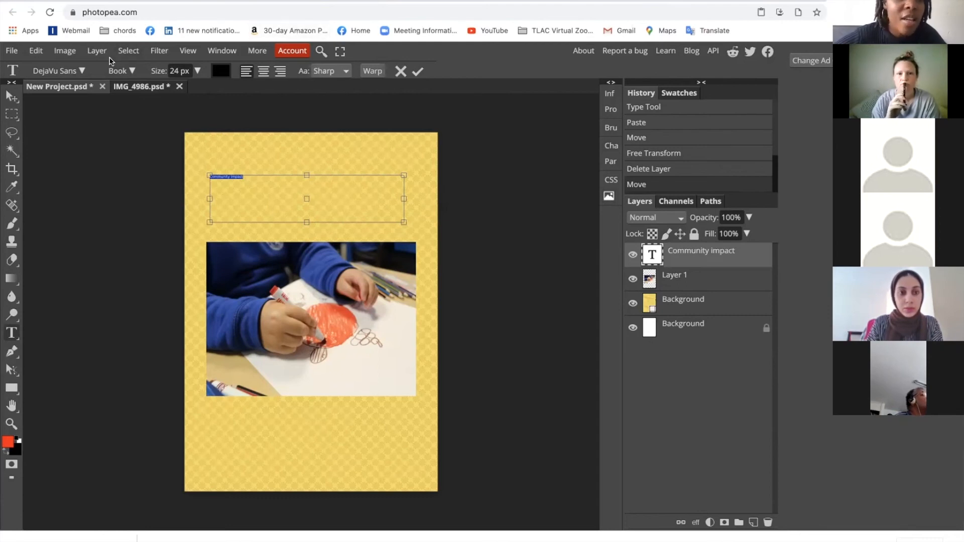
click(83, 71)
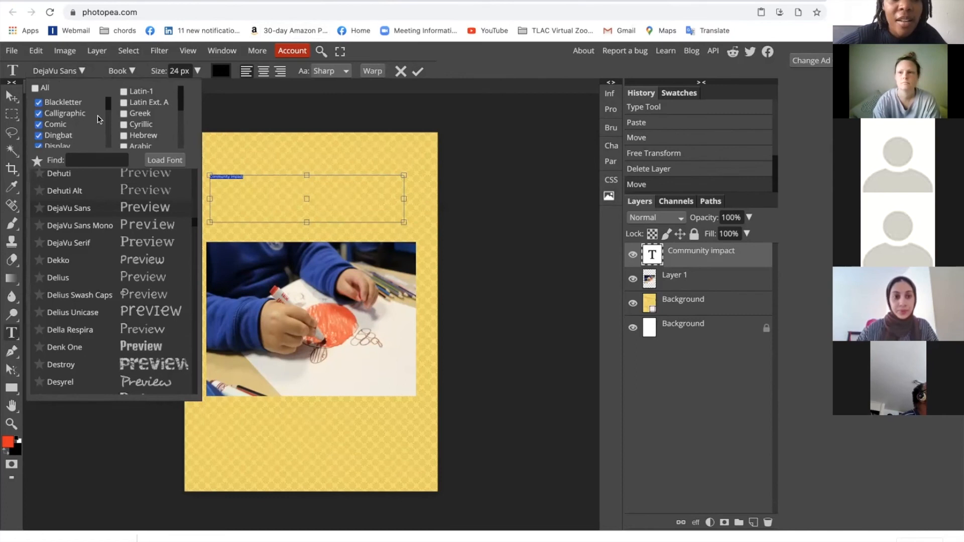
click(122, 175)
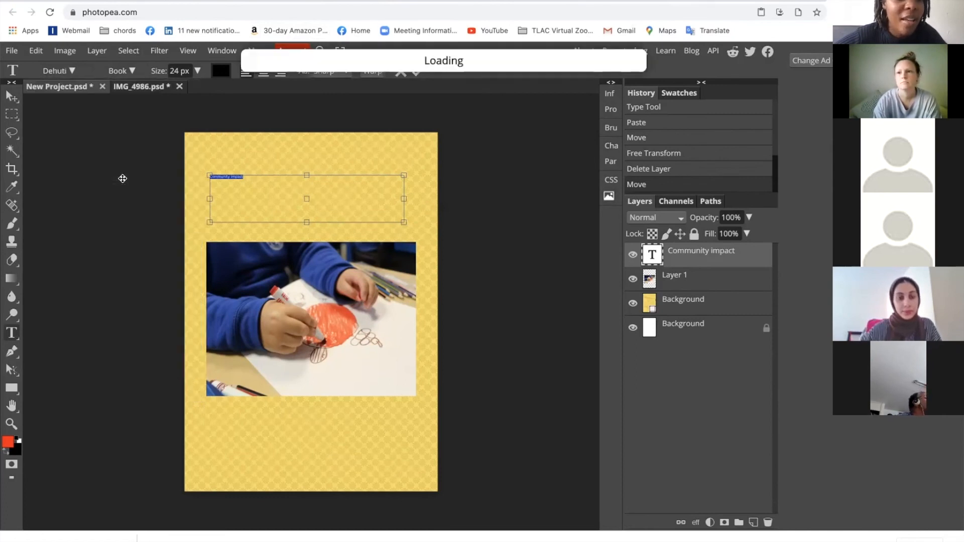
- Increase the Community impact title's font size to 153 px so it spans the text box
click(179, 69)
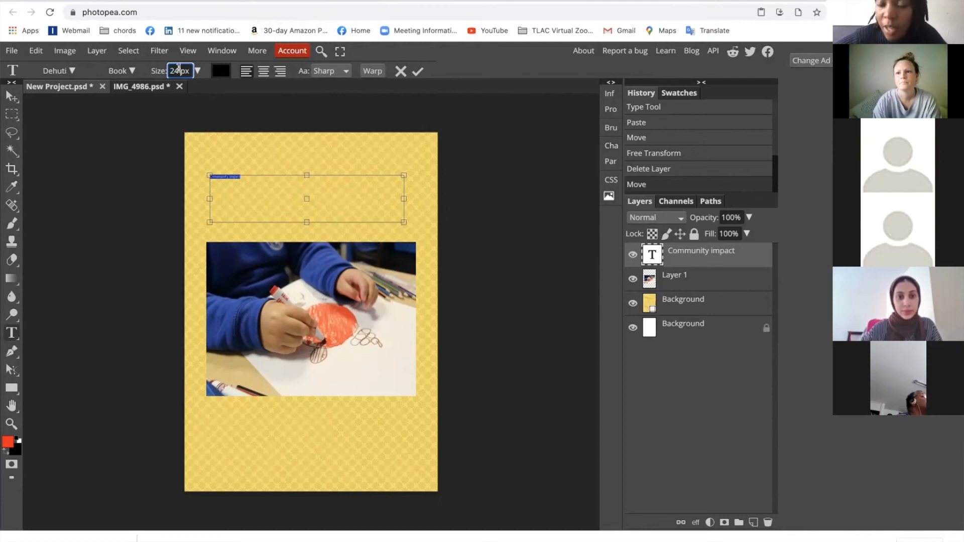
key(Up)
key(Up)
key(Up)
key(Up)
key(Up)
key(Up)
key(Up)
key(Up)
key(Up)
key(Up)
key(Up)
key(Up)
key(Up)
key(Up)
key(Up)
key(Up)
key(Up)
key(Up)
key(Up)
key(Up)
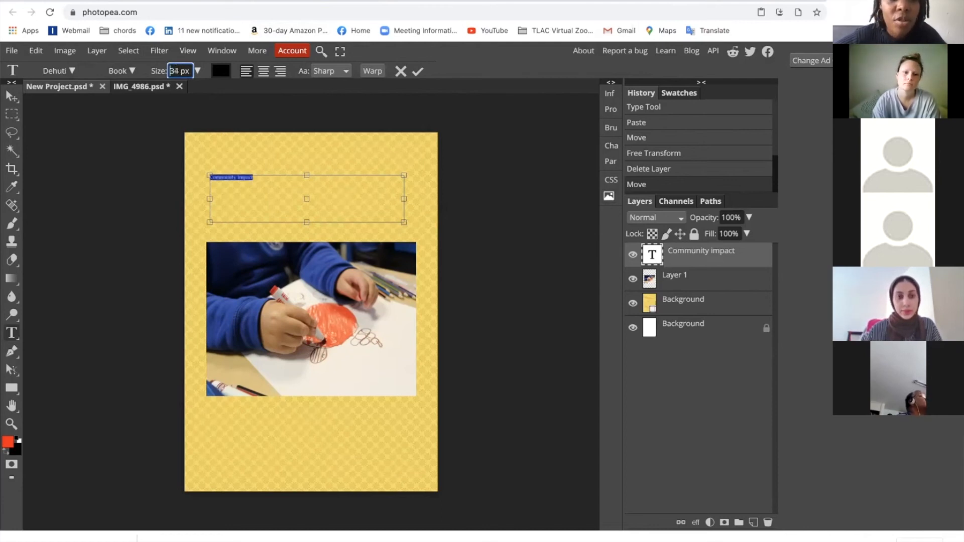
key(Up)
key(Up)
key(Up)
key(Up)
key(Up)
key(Up)
key(Up)
key(Up)
key(Up)
key(Up)
key(Up)
key(Up)
key(Up)
key(Up)
key(Up)
key(Up)
key(Up)
key(Up)
key(Up)
key(Up)
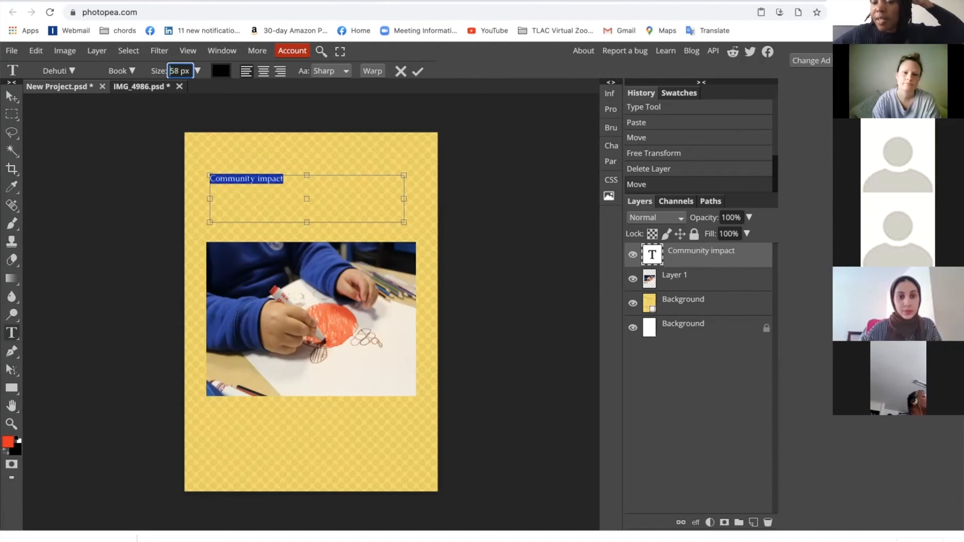
key(Up)
key(Up)
key(Up)
key(Up)
key(Up)
key(Up)
key(Up)
key(Up)
key(Up)
key(Up)
key(Up)
key(Up)
key(Up)
key(Up)
key(Up)
key(Up)
key(Up)
key(Up)
key(Up)
key(Up)
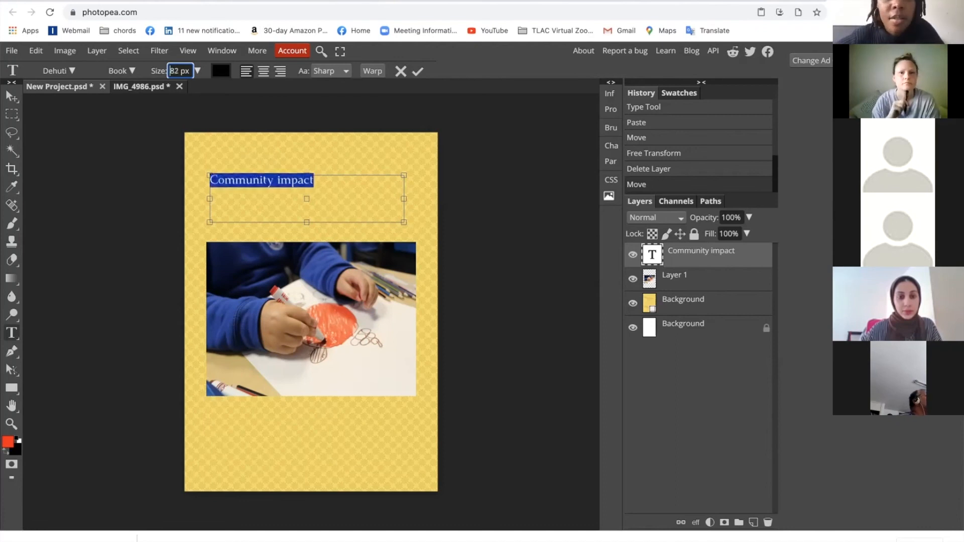
key(Up)
key(Up)
key(Up)
key(Up)
key(Up)
key(Up)
key(Up)
key(Up)
key(Up)
key(Up)
key(Up)
key(Up)
key(Up)
key(Up)
key(Up)
key(Up)
key(Up)
key(Up)
key(Up)
key(Up)
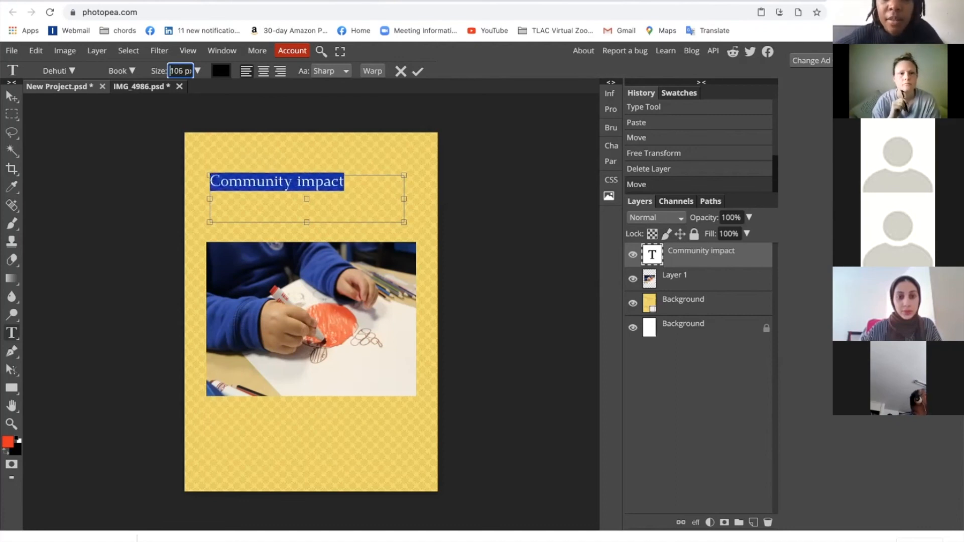
key(Up)
key(Up)
key(Up)
key(Up)
key(Up)
key(Up)
key(Up)
key(Up)
key(Up)
key(Up)
key(Up)
key(Up)
key(Up)
key(Up)
key(Up)
key(Up)
key(Up)
key(Up)
key(Up)
key(Up)
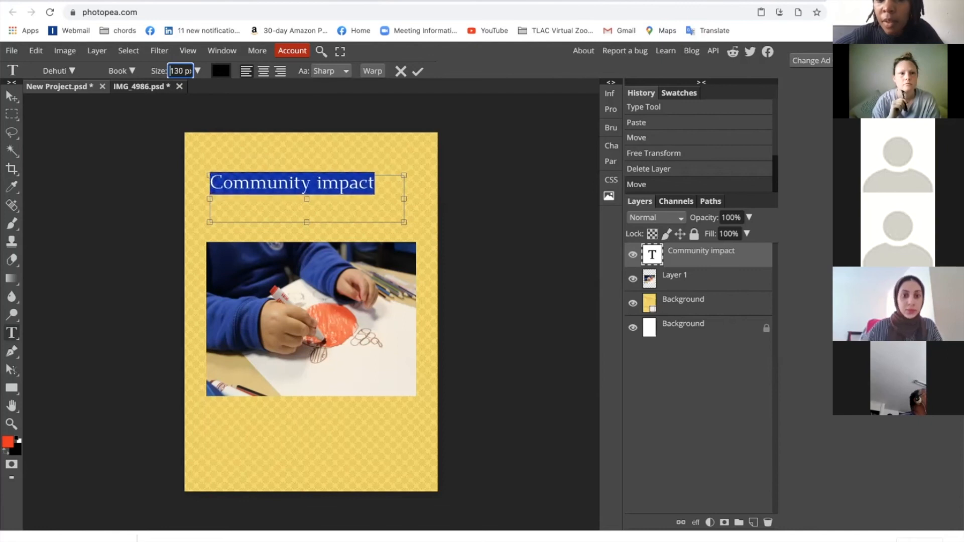
key(Up)
key(Up)
key(Up)
key(Up)
key(Up)
key(Up)
key(Up)
key(Up)
key(Up)
key(Up)
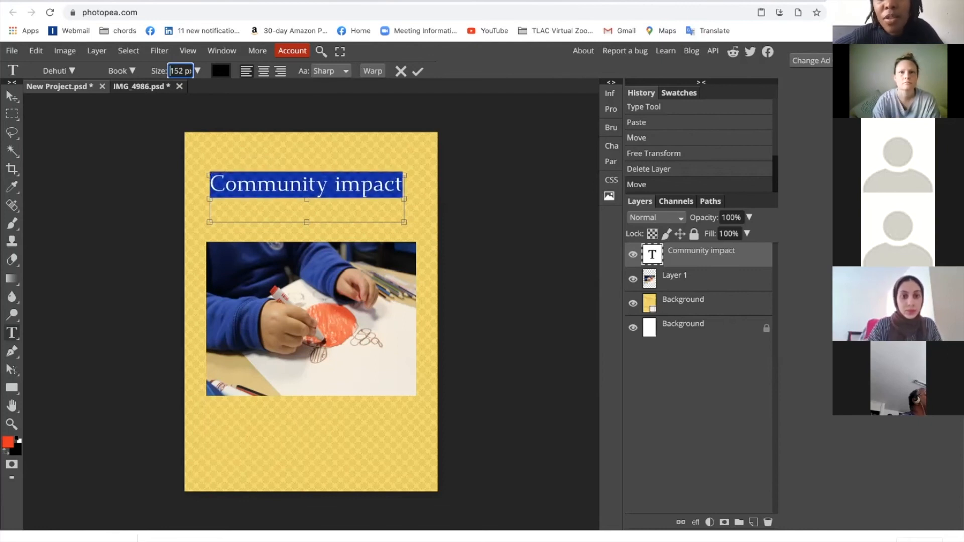
key(Up)
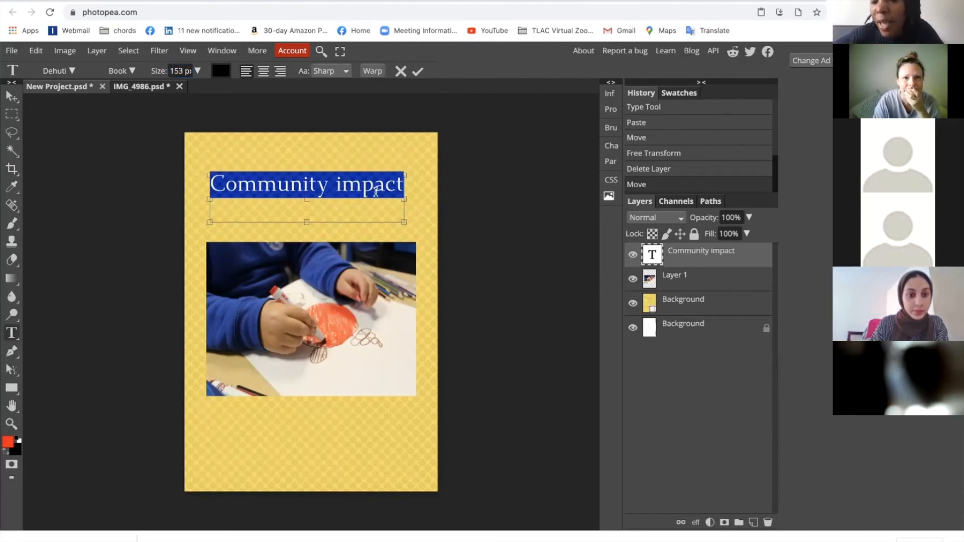
- Switch to the Move tool and shift the Community impact title slightly upward above the photo
click(11, 97)
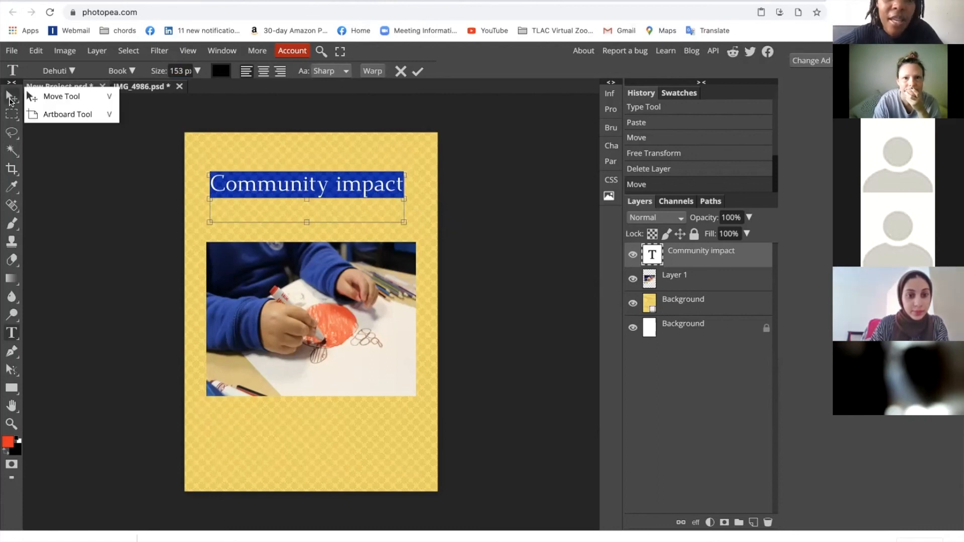
mouse_move(388, 179)
mouse_down()
mouse_move(387, 159)
mouse_move(389, 180)
mouse_up()
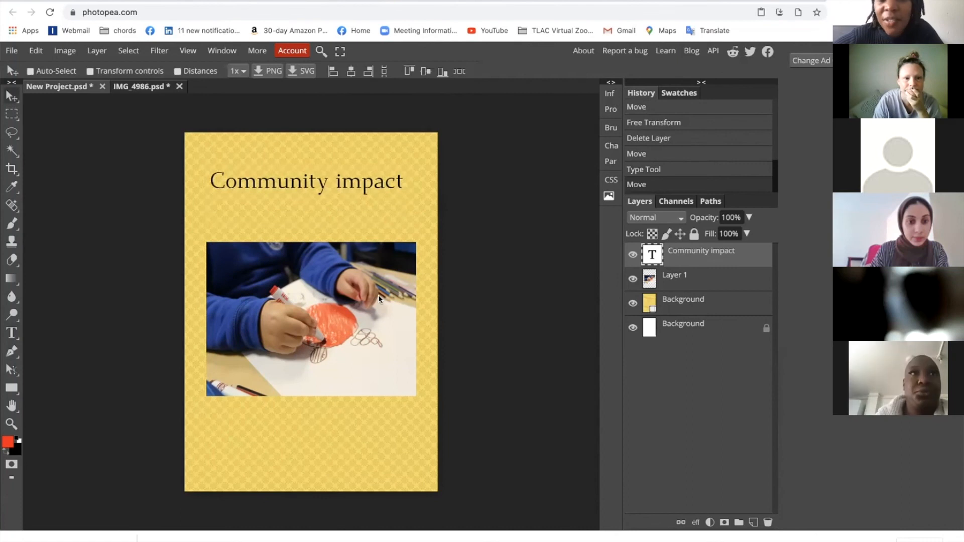
double_click(736, 256)
double_click(736, 256)
click(750, 258)
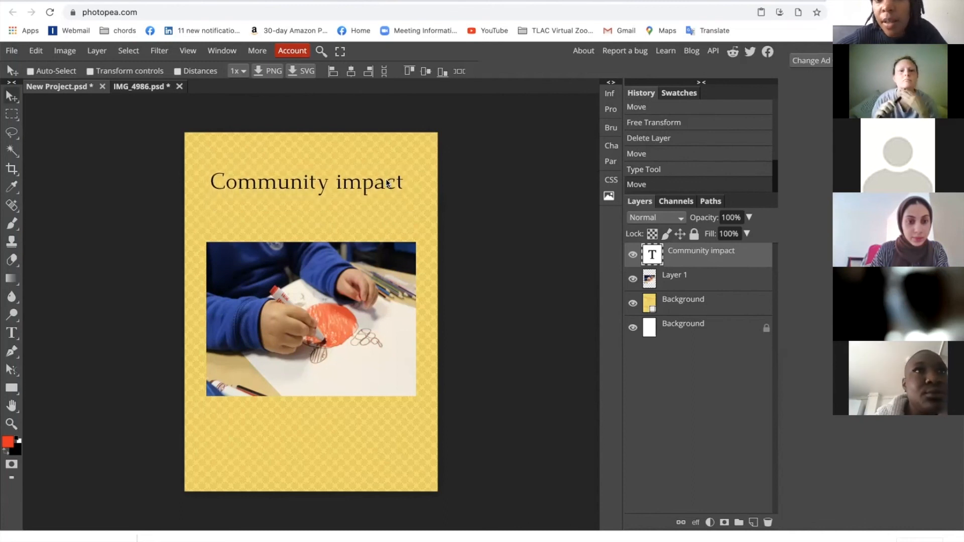
- Select the title text again and apply a Warp with the Arc style, keeping the page title in view
double_click(652, 254)
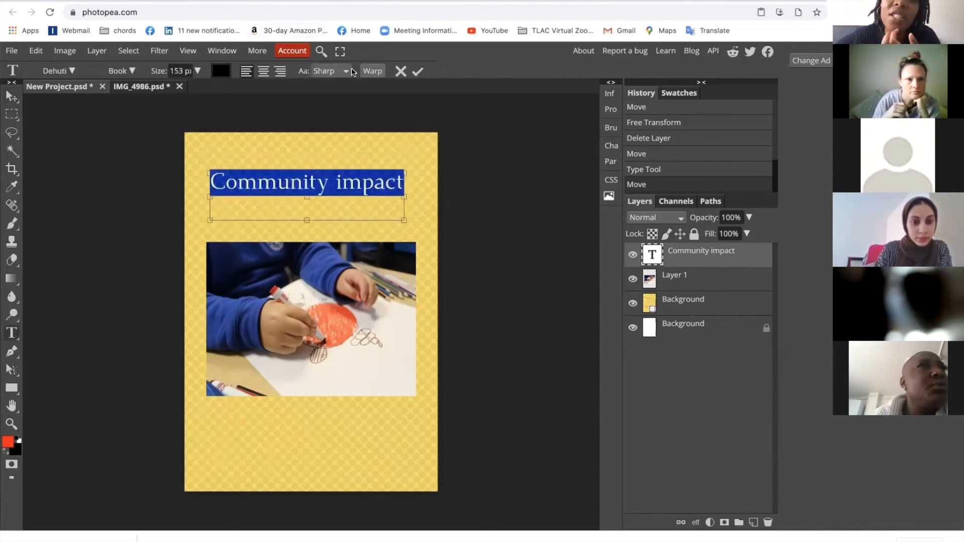
click(366, 75)
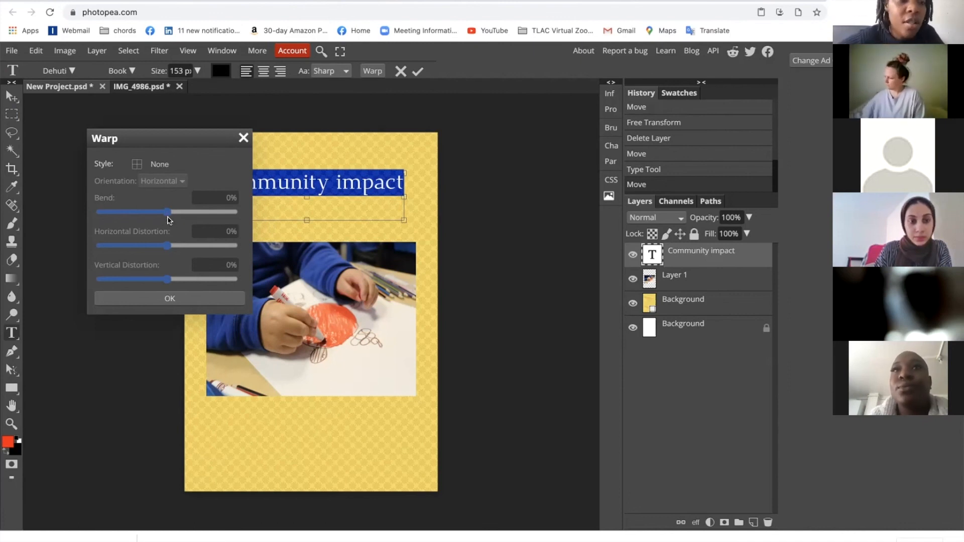
drag(178, 136, 132, 111)
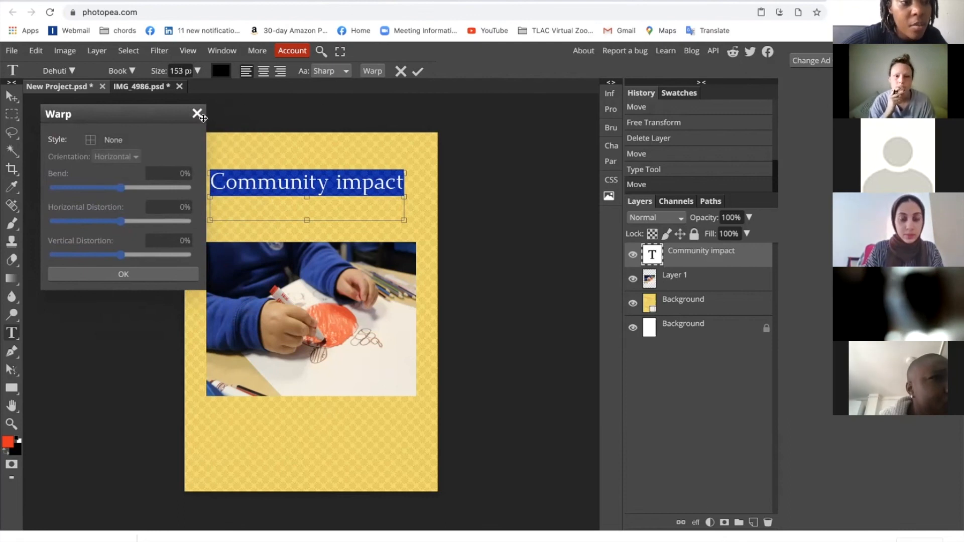
click(111, 140)
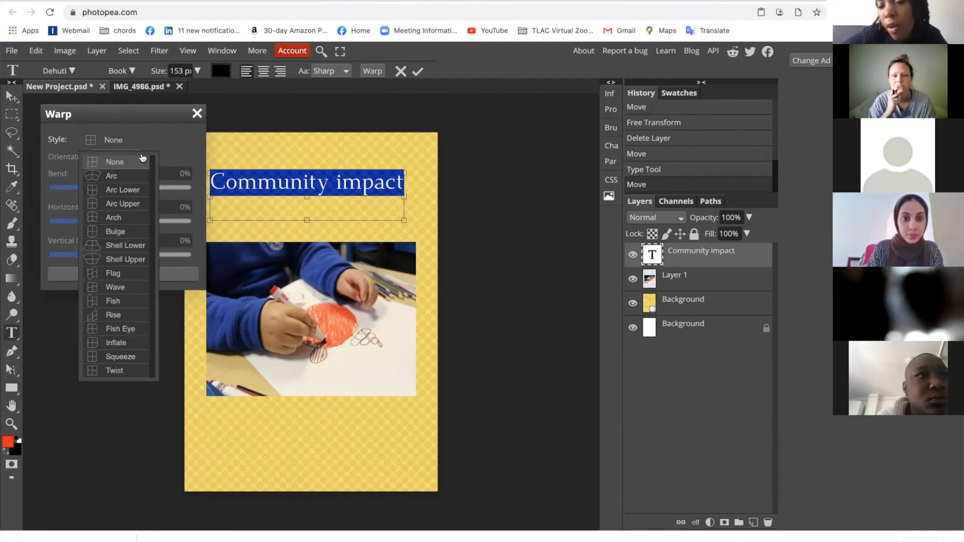
click(112, 177)
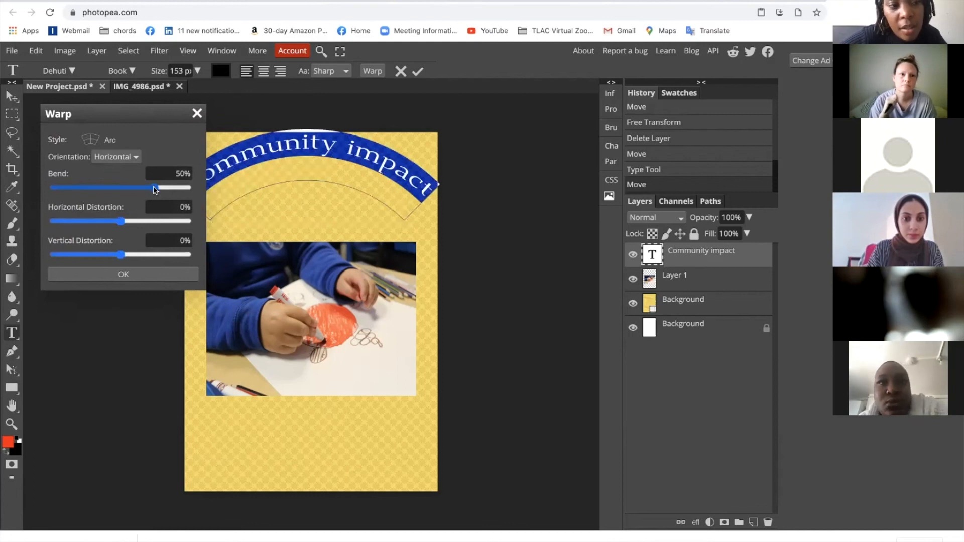
- Set the title's arc warp to 22% bend, 76% horizontal distortion and -12% vertical distortion
click(129, 187)
drag(127, 193, 171, 225)
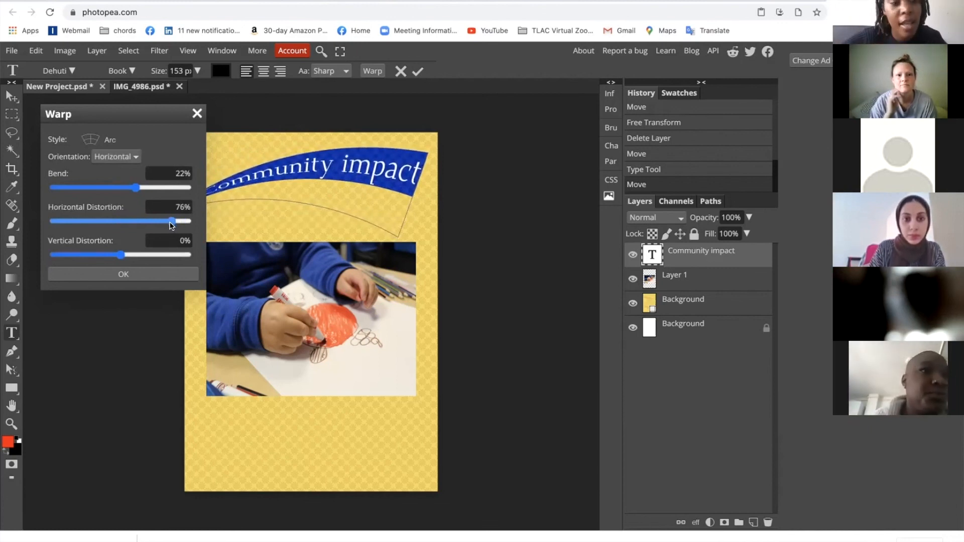
mouse_move(123, 262)
mouse_down()
mouse_move(100, 259)
mouse_move(110, 262)
mouse_up()
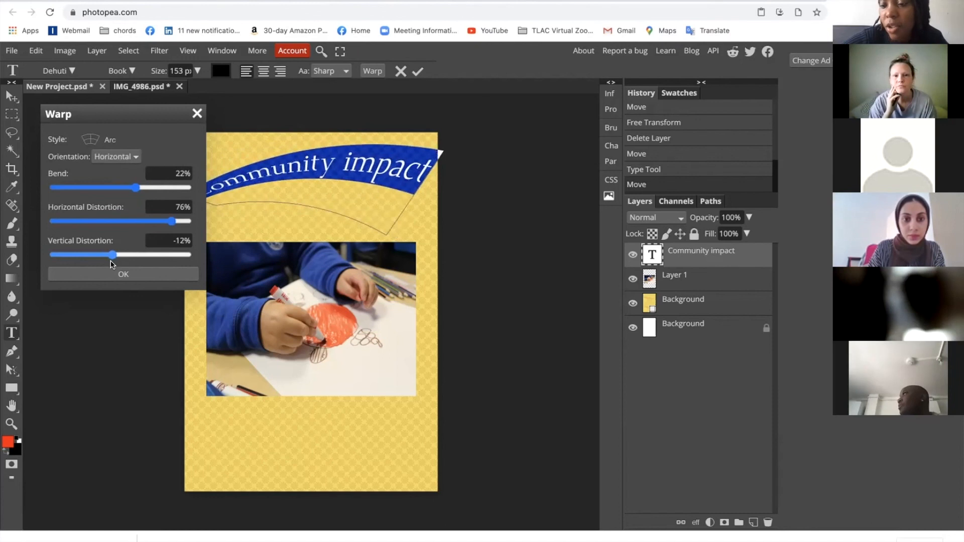